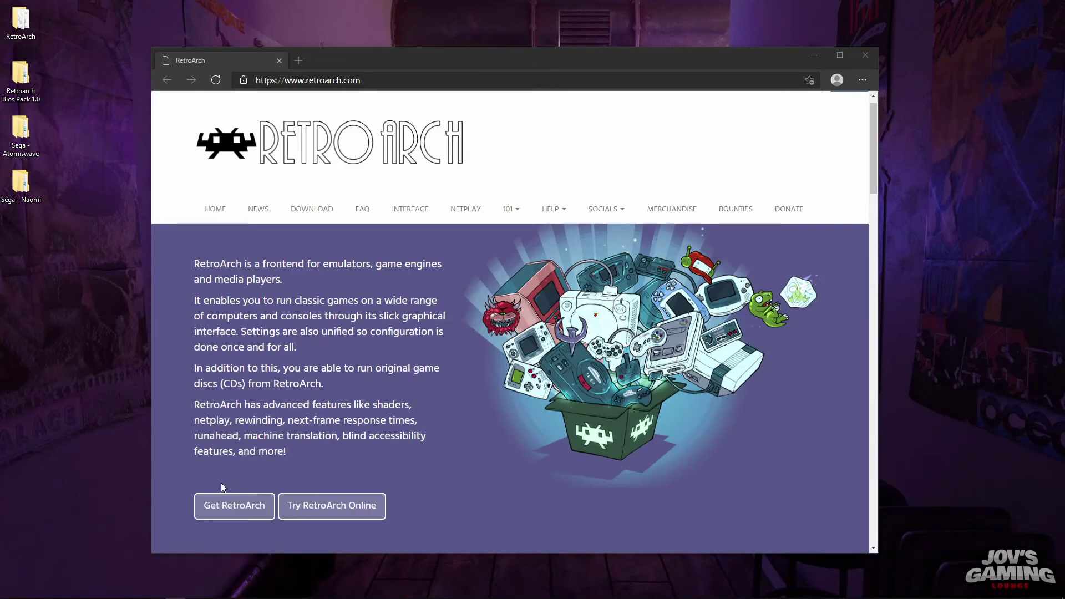
# Go to the RetroArch Download page, scroll to the Windows download cards, and open the desktop RetroArch folder
pyautogui.click(225, 507)
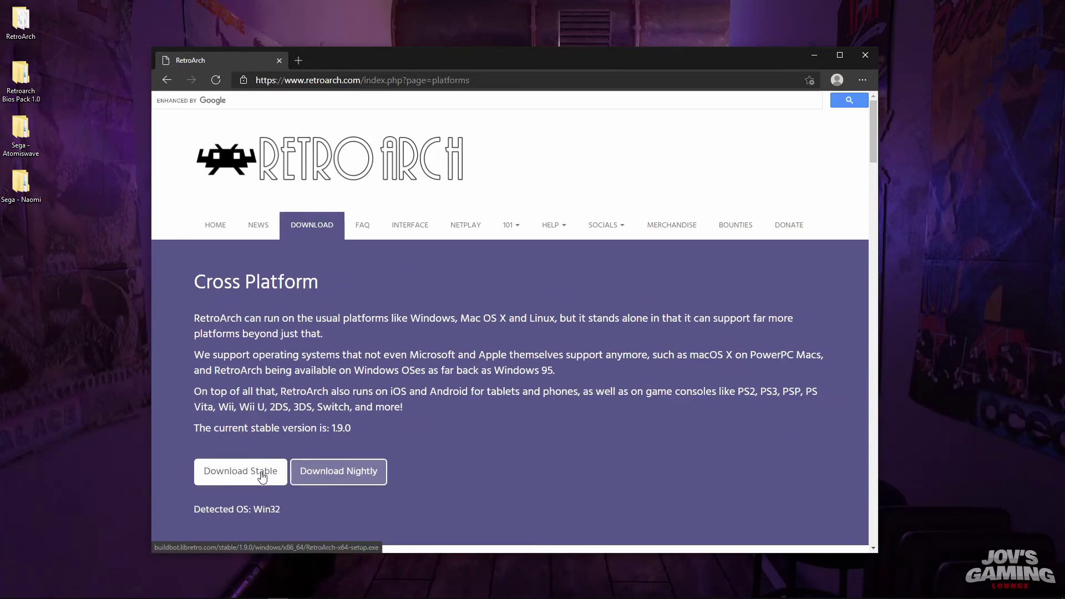
pyautogui.scroll(-9, 411, 467)
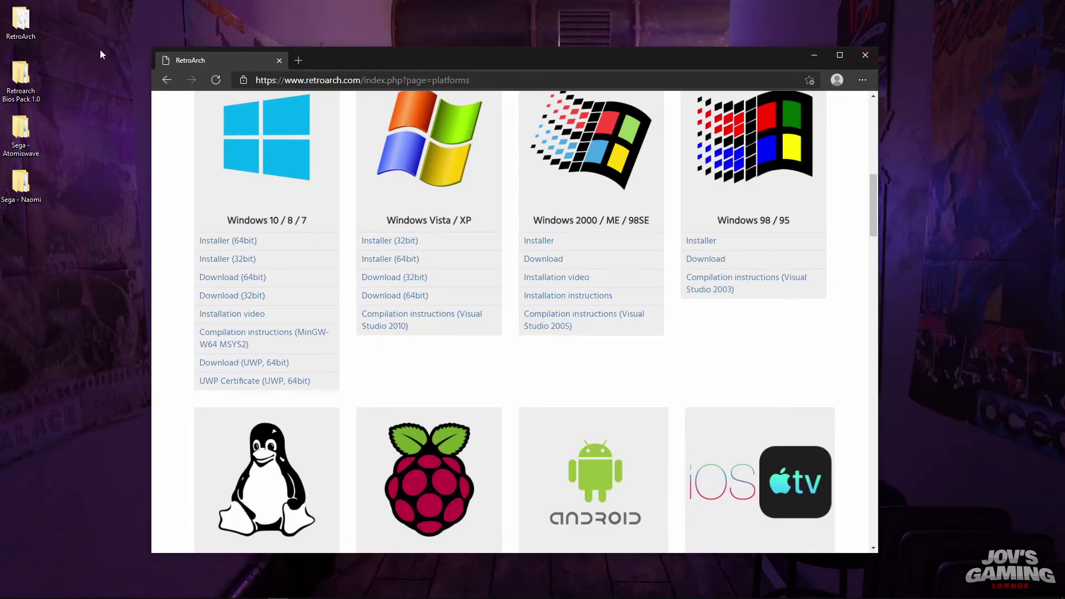
pyautogui.doubleClick(21, 21)
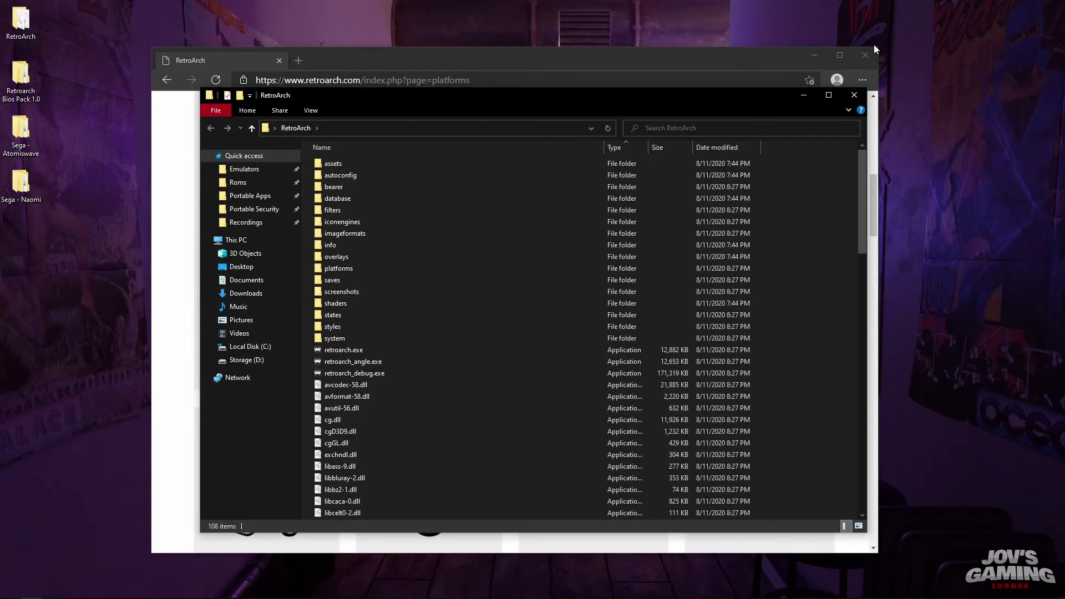
# Close the browser and launch retroarch.exe from the RetroArch folder
pyautogui.click(875, 49)
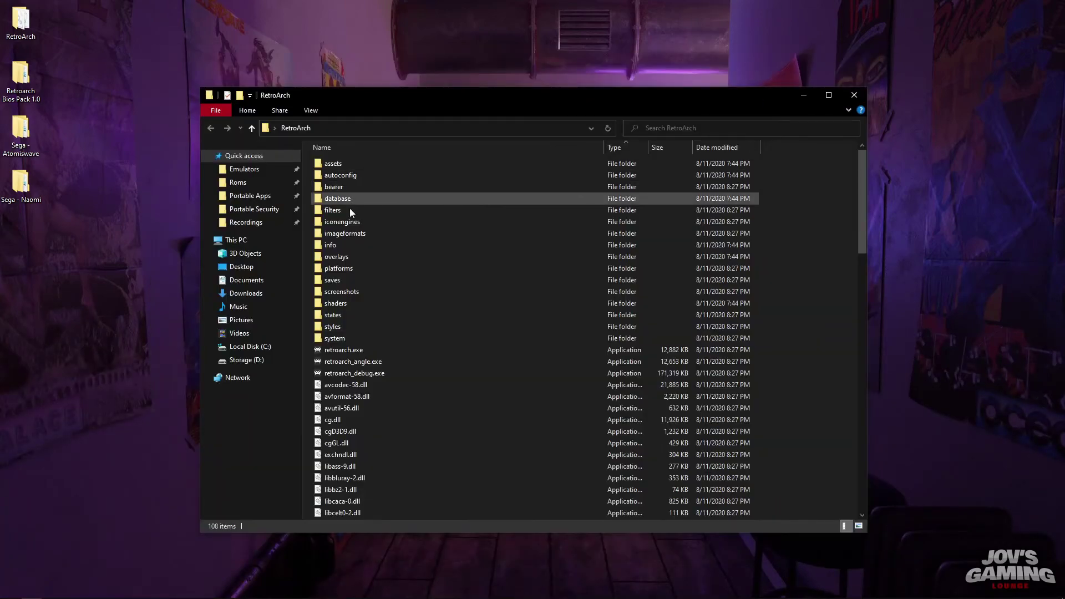
pyautogui.doubleClick(347, 350)
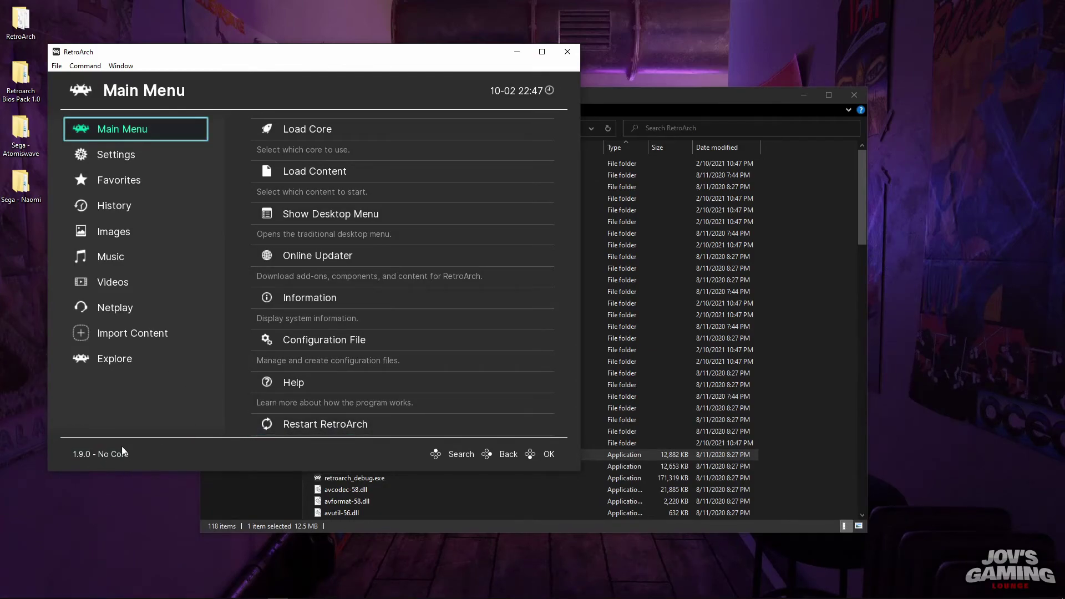
# Maximize RetroArch and update the databases and assets from the Online Updater
pyautogui.press('Down')
pyautogui.press('Down')
pyautogui.press('Down')
pyautogui.press('Down')
pyautogui.press('Down')
pyautogui.press('Up')
pyautogui.press('Up')
pyautogui.press('Up')
pyautogui.press('Up')
pyautogui.press('Up')
pyautogui.click(542, 52)
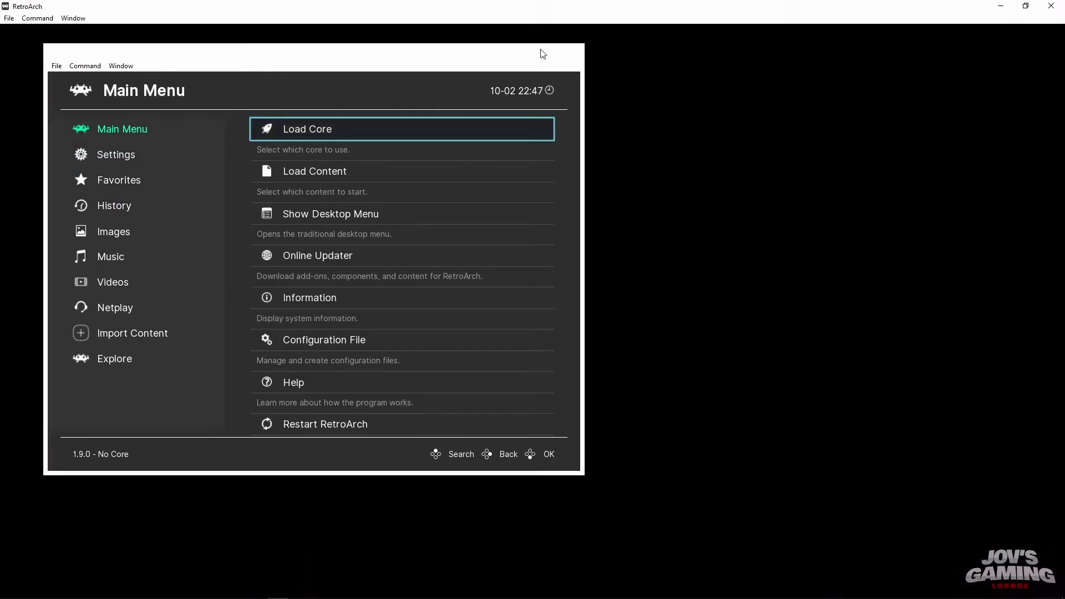
pyautogui.click(326, 248)
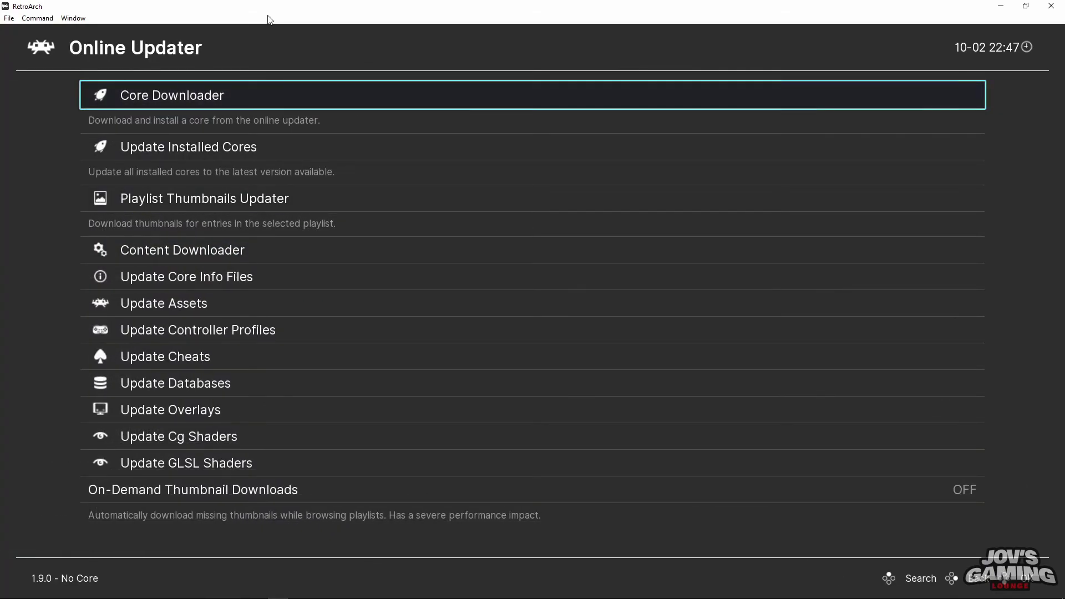
pyautogui.click(204, 389)
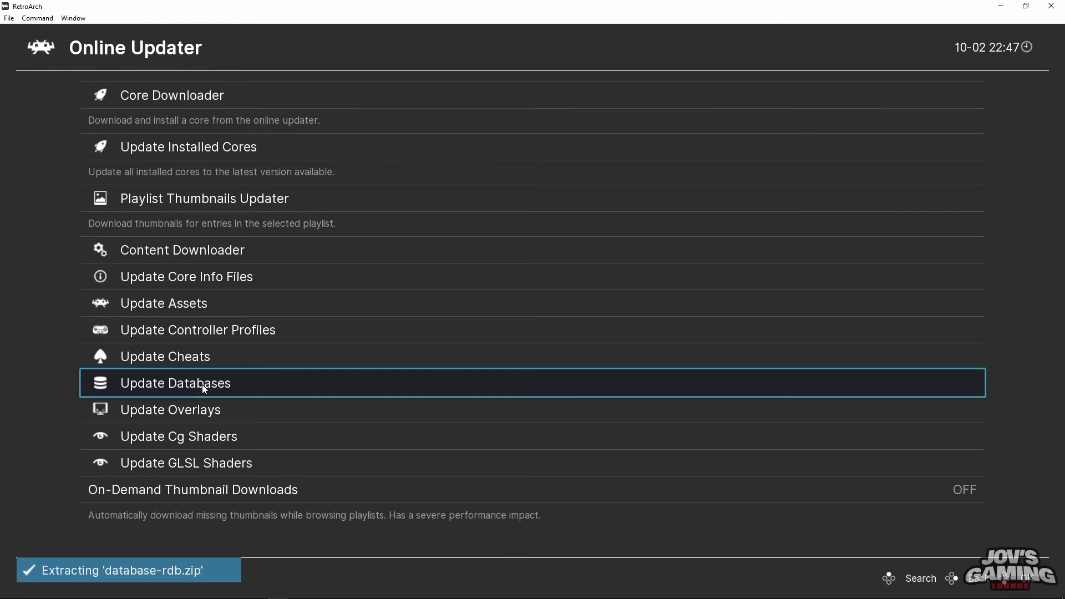
pyautogui.click(215, 304)
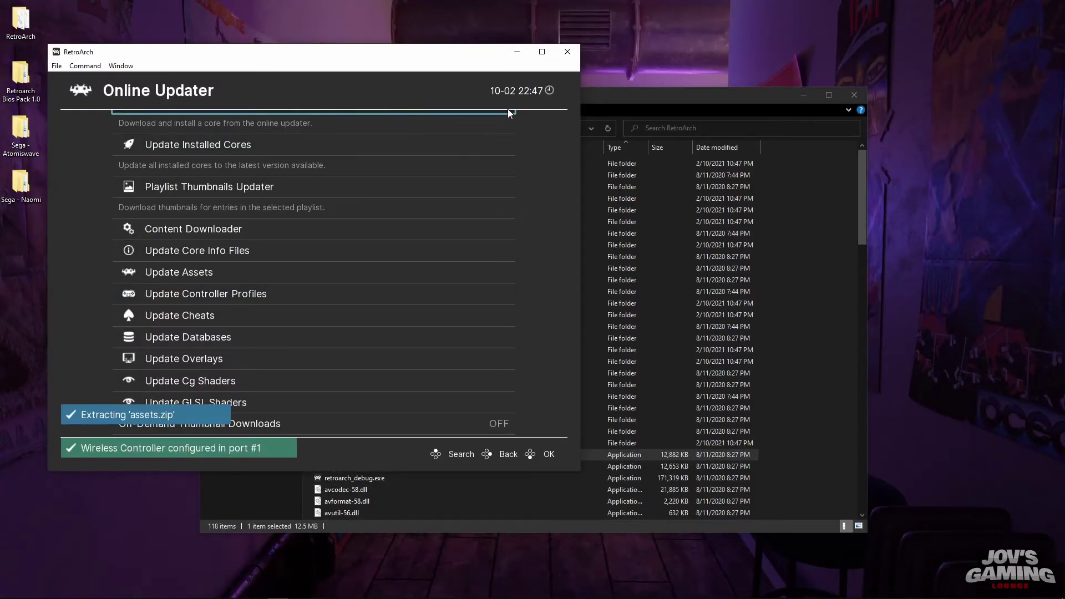
# Update the controller profiles, cheats, overlays and Cg shaders
pyautogui.click(542, 52)
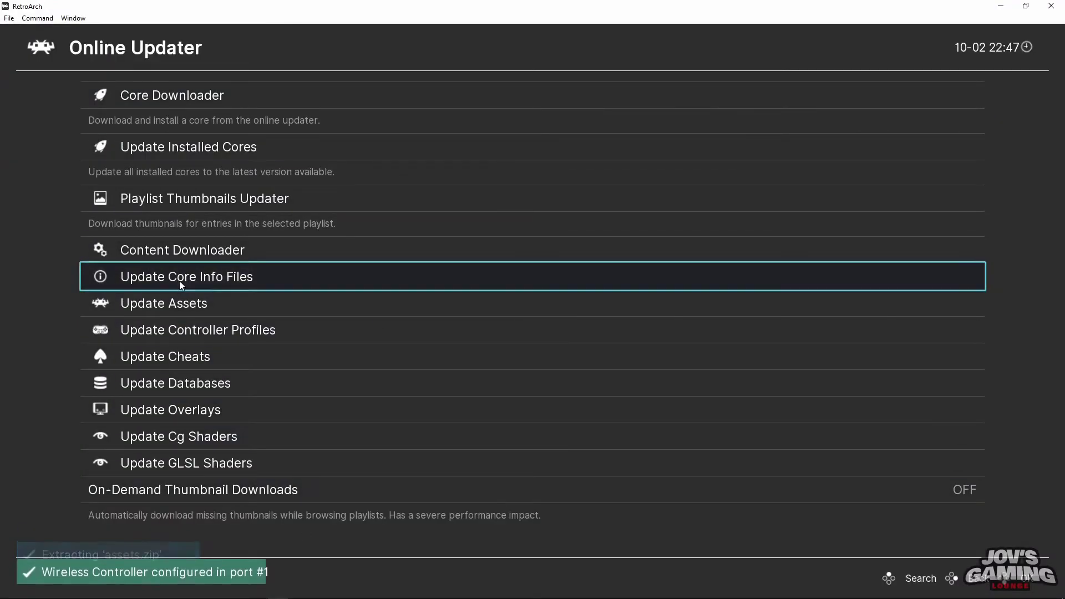
pyautogui.click(228, 331)
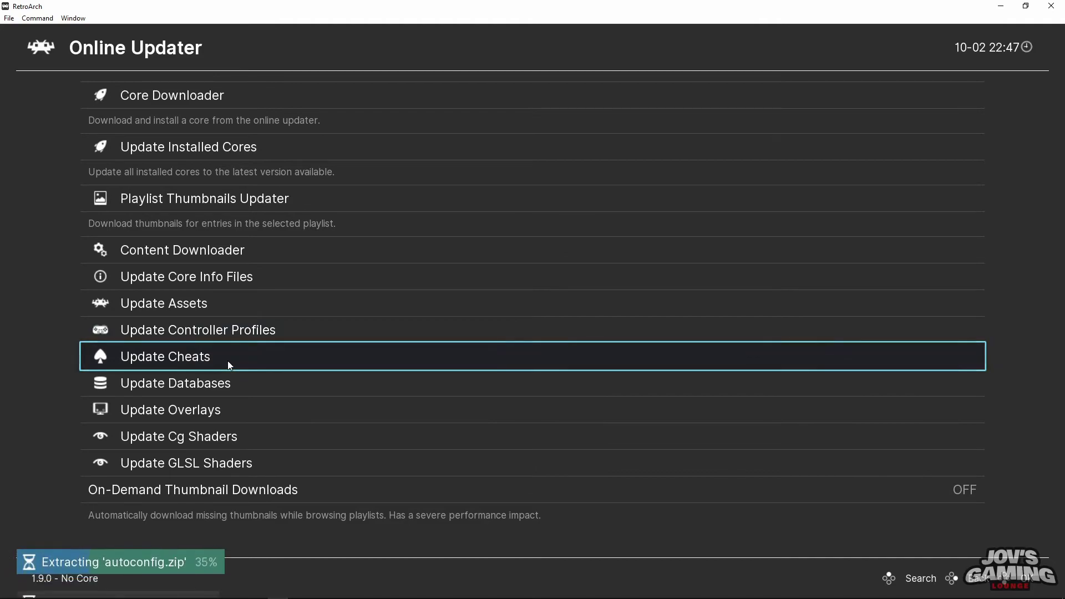
pyautogui.click(227, 361)
pyautogui.click(219, 414)
pyautogui.click(271, 445)
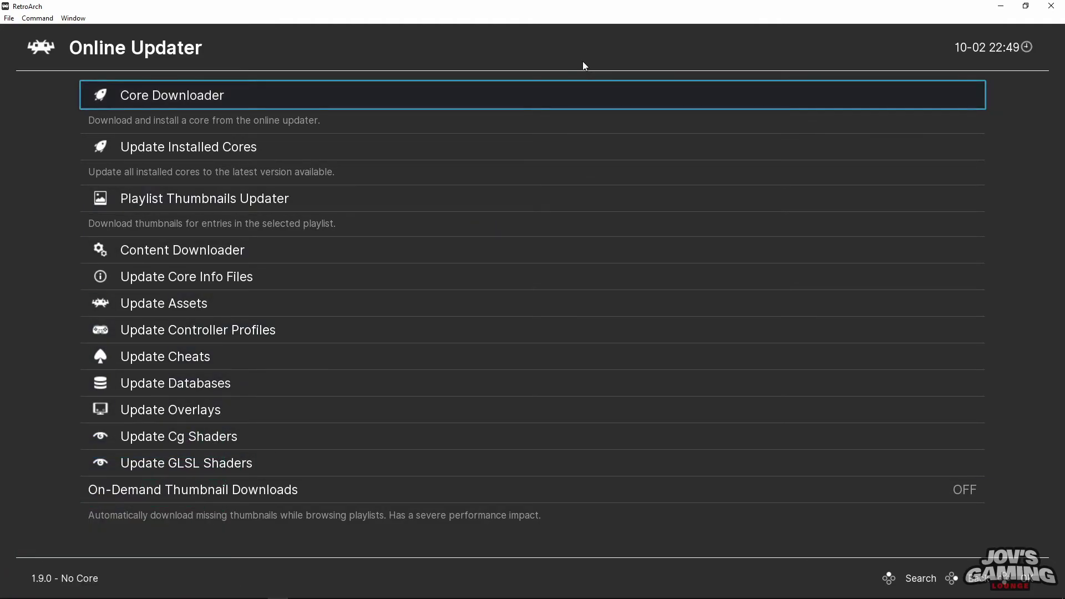
# Download the Sega - Dreamcast/NAOMI (Flycast) core from Core Downloader, then back out to Main Menu
pyautogui.rightClick(583, 62)
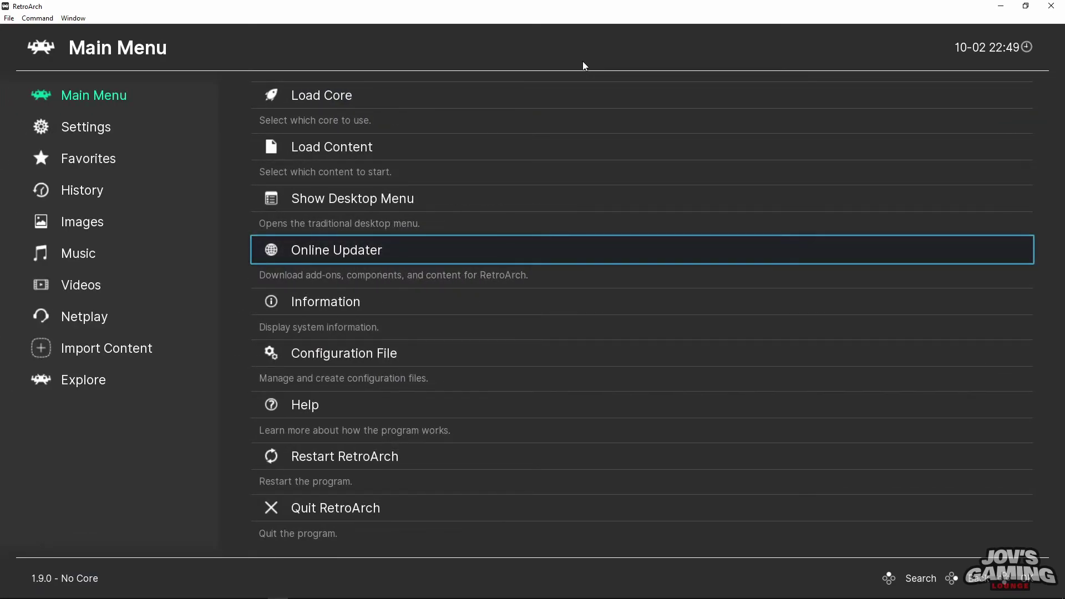
pyautogui.press('Up')
pyautogui.press('Up')
pyautogui.press('Up')
pyautogui.press('Up')
pyautogui.press('Down')
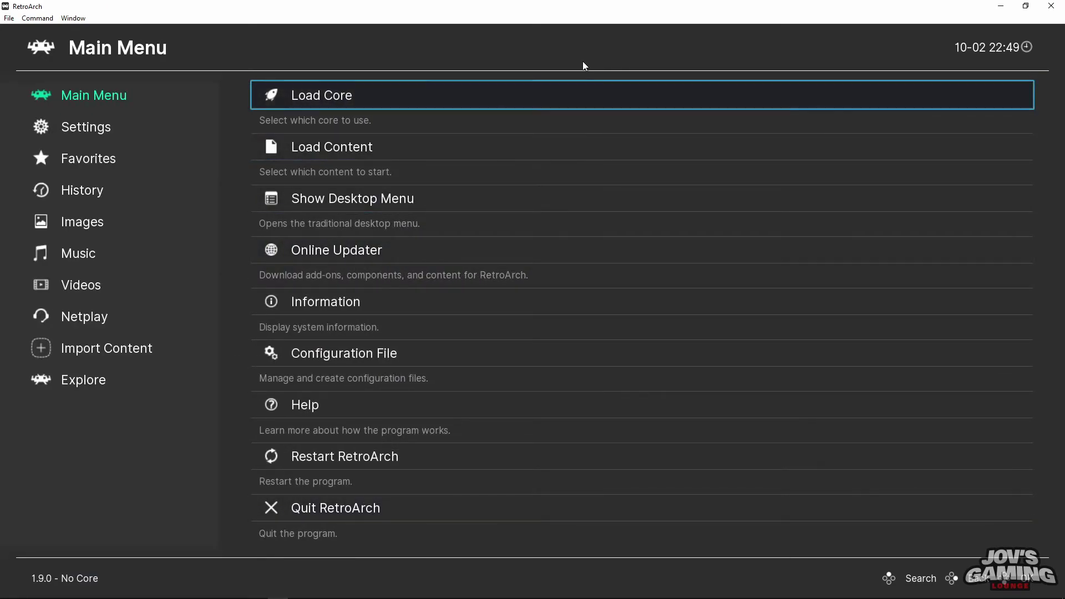
pyautogui.press('Down')
pyautogui.press('Down')
pyautogui.press('Down')
pyautogui.press('Return')
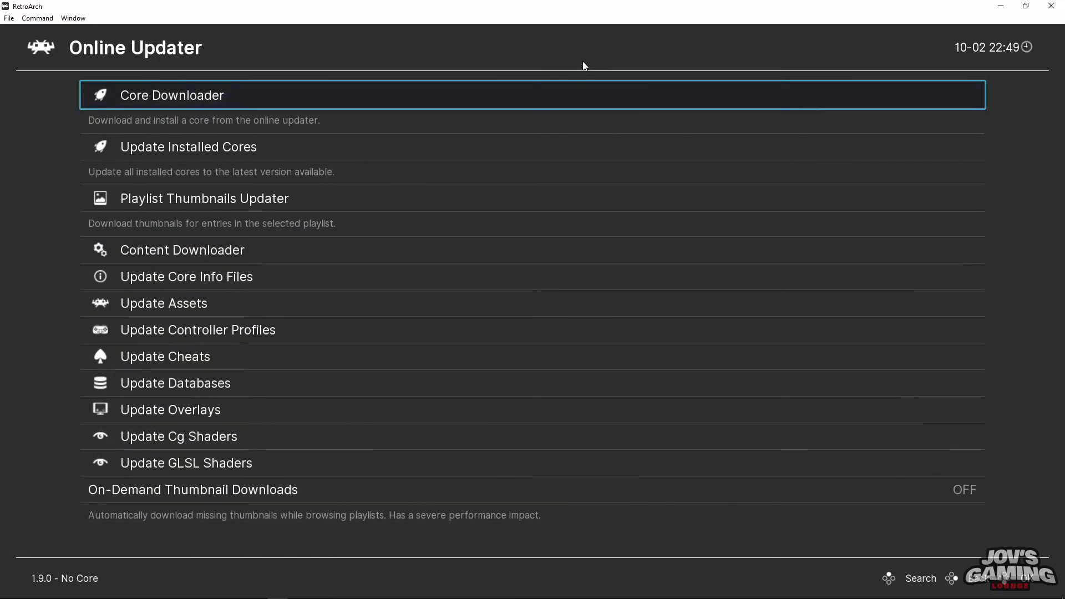
pyautogui.press('Return')
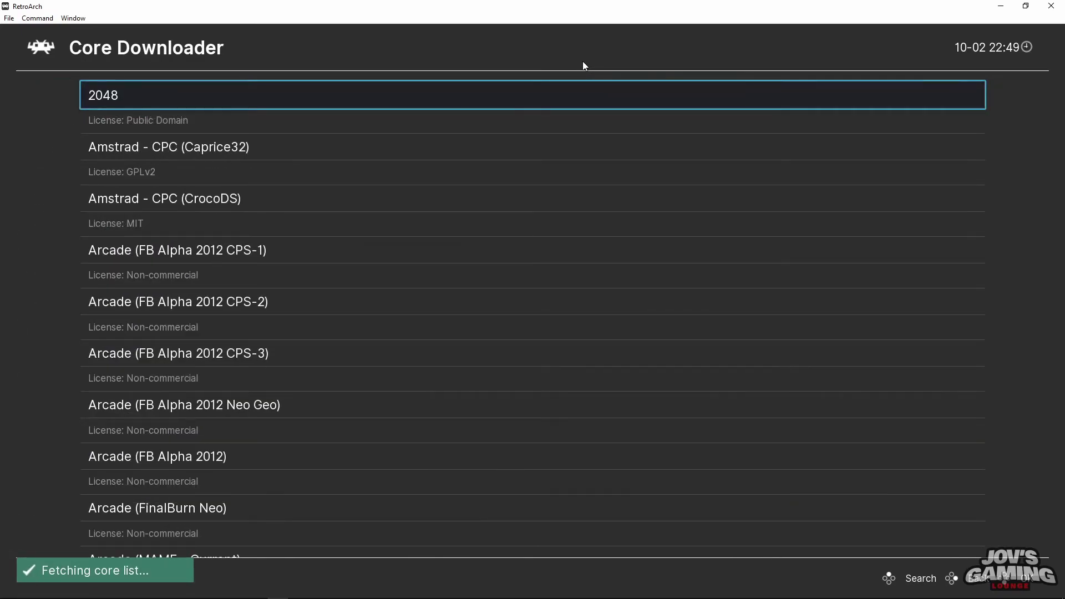
pyautogui.press('Down')
pyautogui.press('Down')
pyautogui.press('Down')
pyautogui.press('Down')
pyautogui.press('Down')
pyautogui.press('Down')
pyautogui.press('Down')
pyautogui.press('Down')
pyautogui.press('Right')
pyautogui.press('Right')
pyautogui.press('Right')
pyautogui.press('Right')
pyautogui.press('Right')
pyautogui.press('Right')
pyautogui.press('Right')
pyautogui.press('Right')
pyautogui.press('Right')
pyautogui.press('Right')
pyautogui.press('Right')
pyautogui.press('Right')
pyautogui.press('Right')
pyautogui.press('Right')
pyautogui.press('Right')
pyautogui.press('Right')
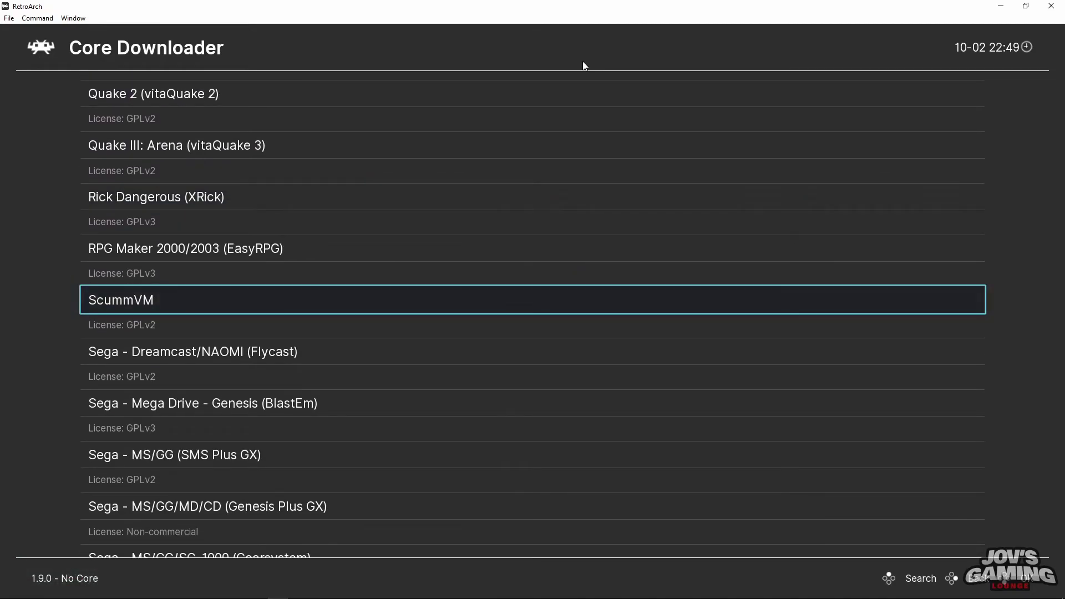
pyautogui.press('Down')
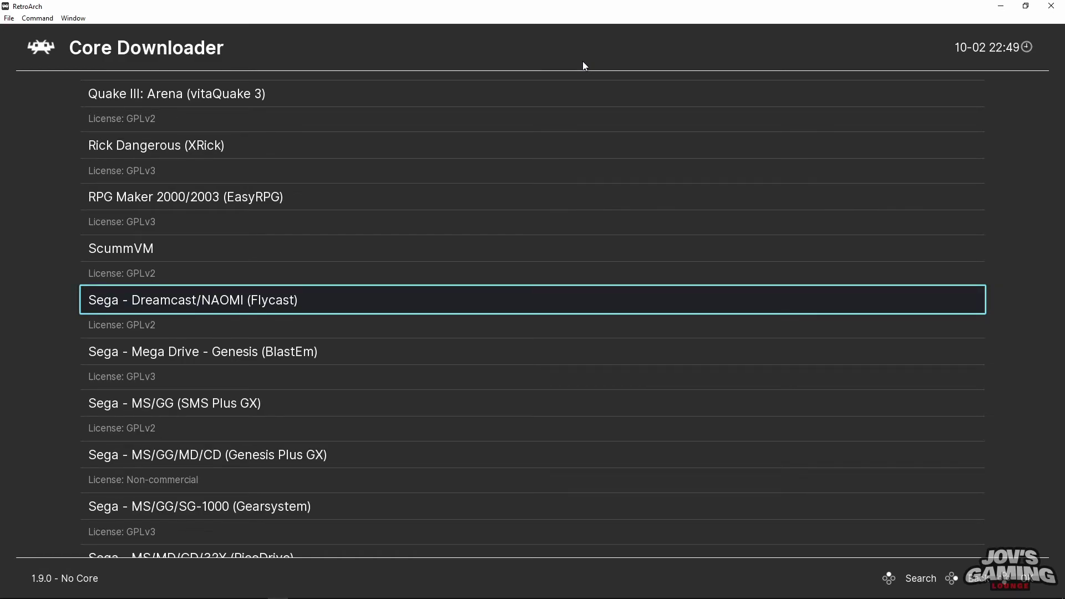
pyautogui.press('Return')
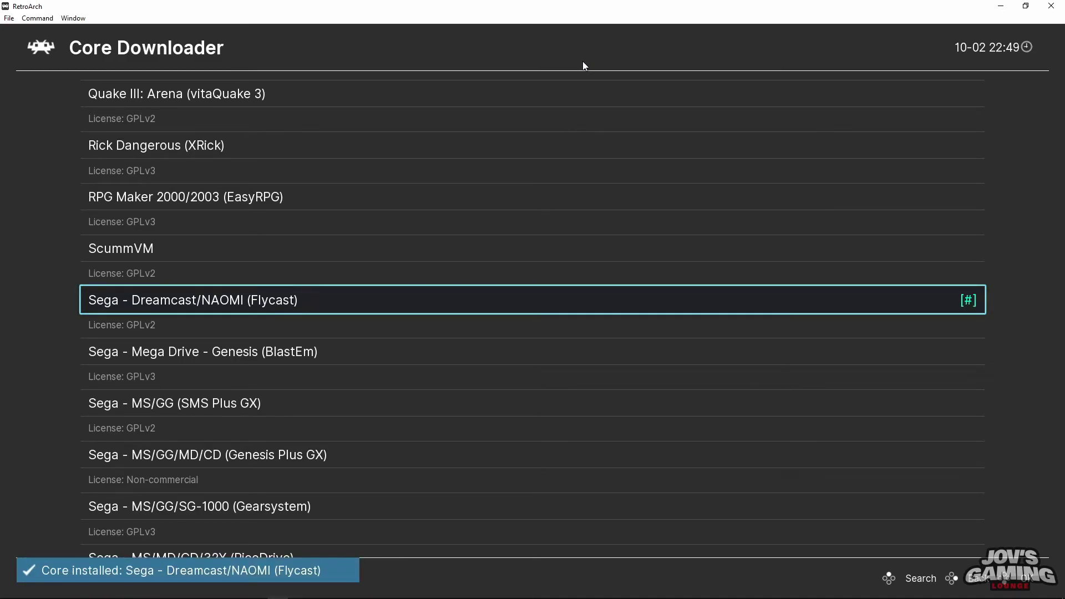
pyautogui.press('BackSpace')
pyautogui.press('BackSpace')
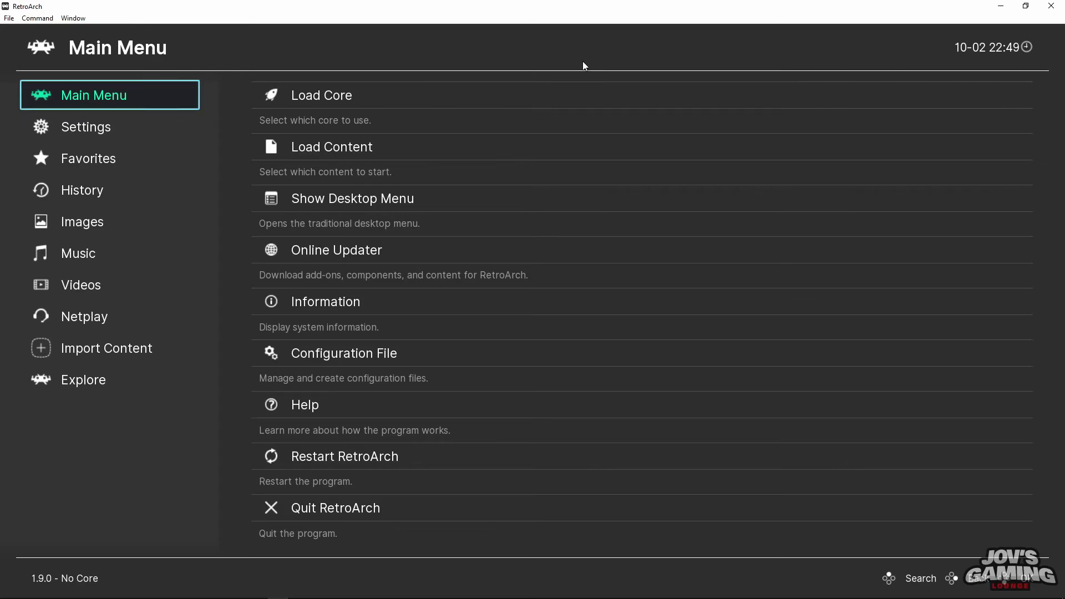
# Un-maximize the RetroArch window and switch to the Desktop Menu via Show Desktop Menu
pyautogui.moveTo(73, 11); pyautogui.dragTo(147, 44)
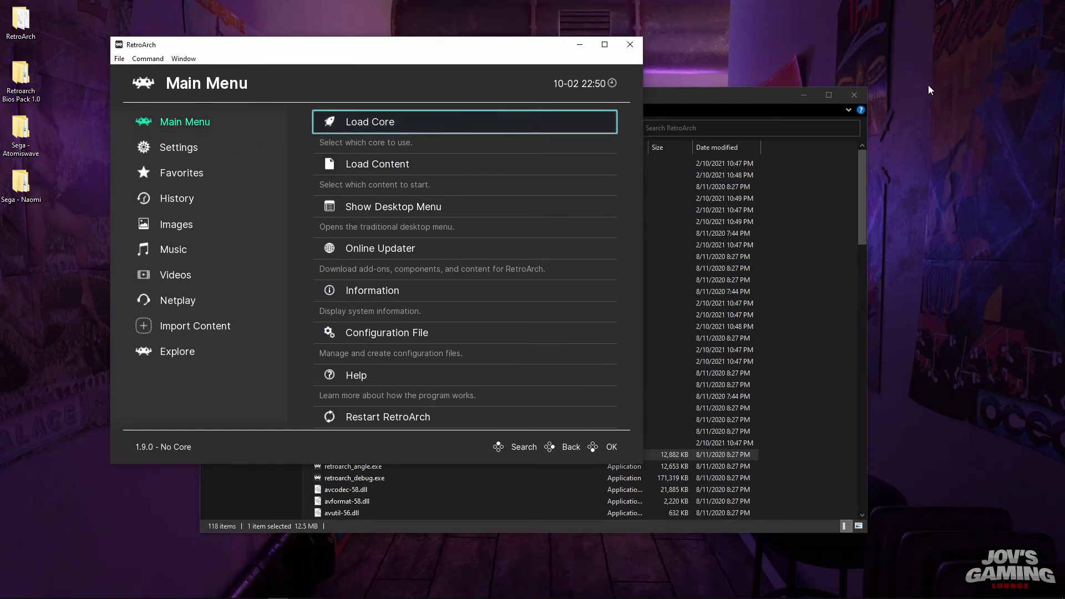
pyautogui.click(855, 94)
pyautogui.click(242, 147)
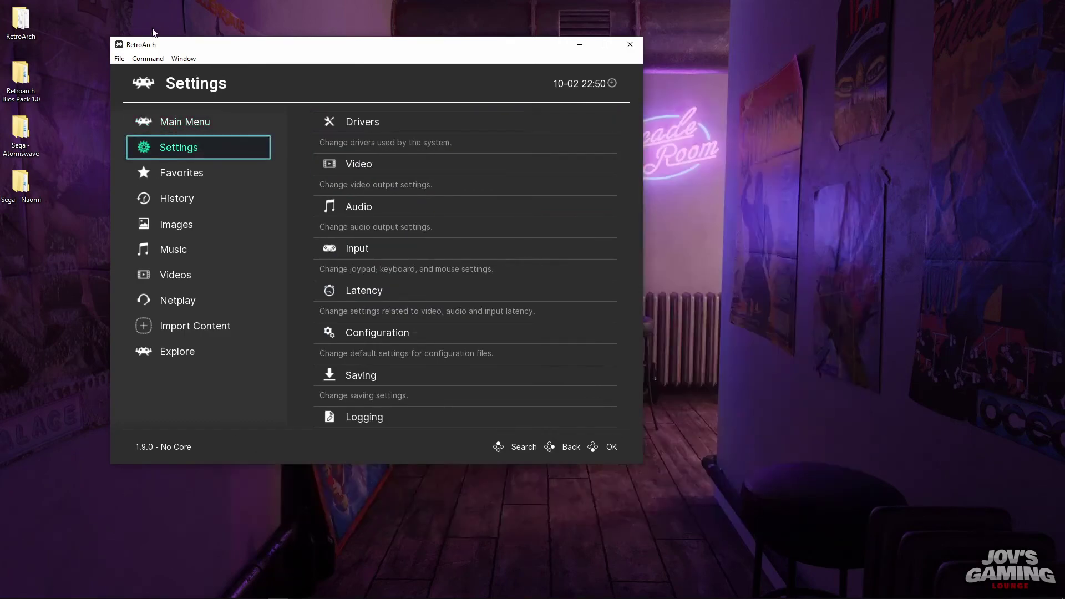
pyautogui.click(164, 122)
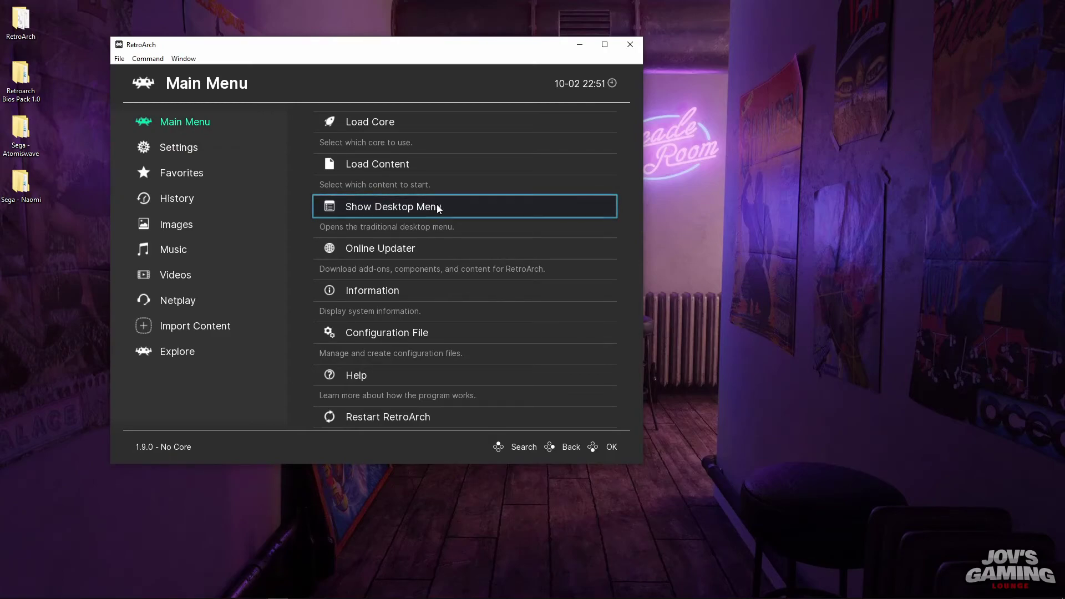
pyautogui.click(345, 208)
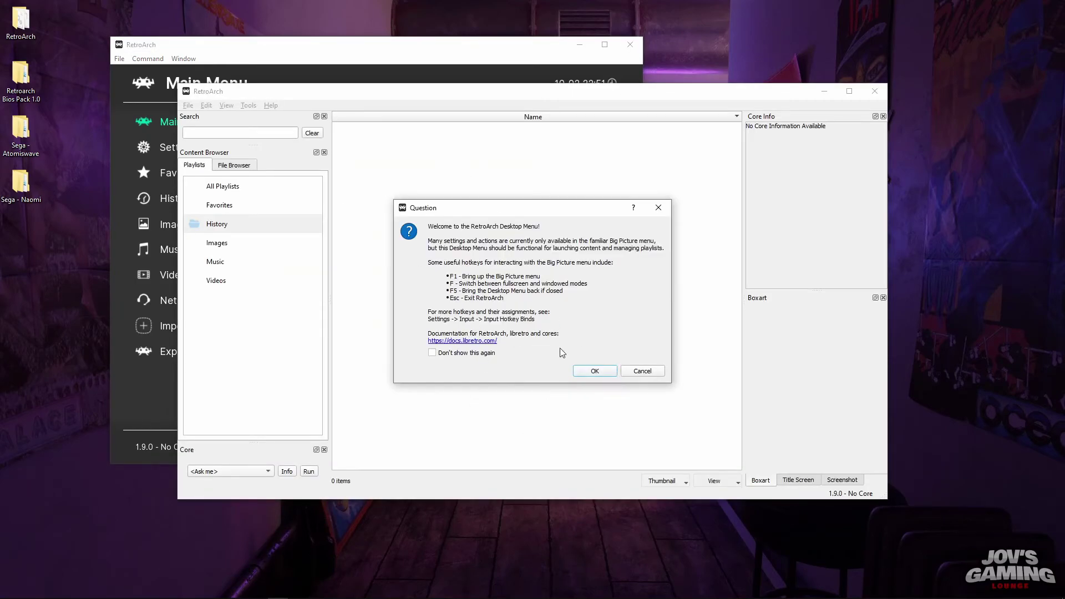
# Dismiss the welcome message, create and select the Sega - NAOMI playlist, then open Sega - Atomiswave
pyautogui.click(598, 372)
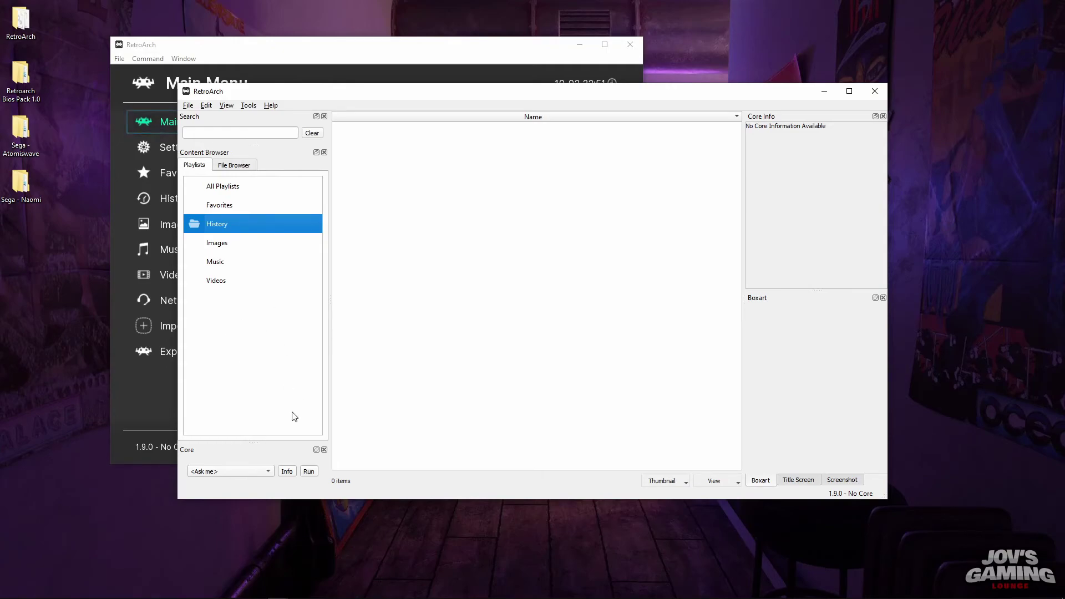
pyautogui.rightClick(258, 355)
pyautogui.click(281, 358)
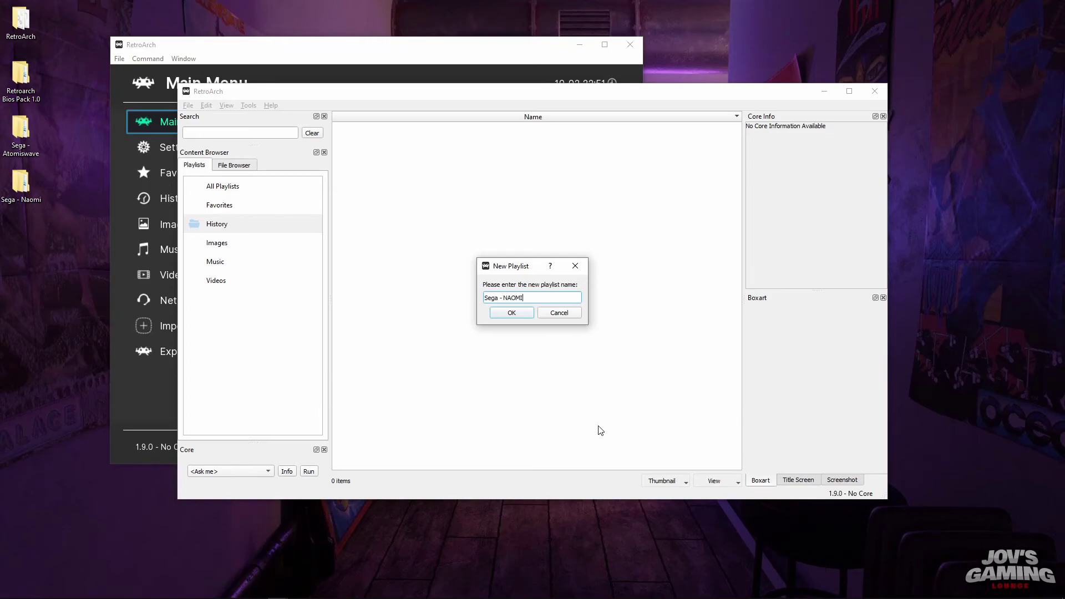
pyautogui.click(522, 315)
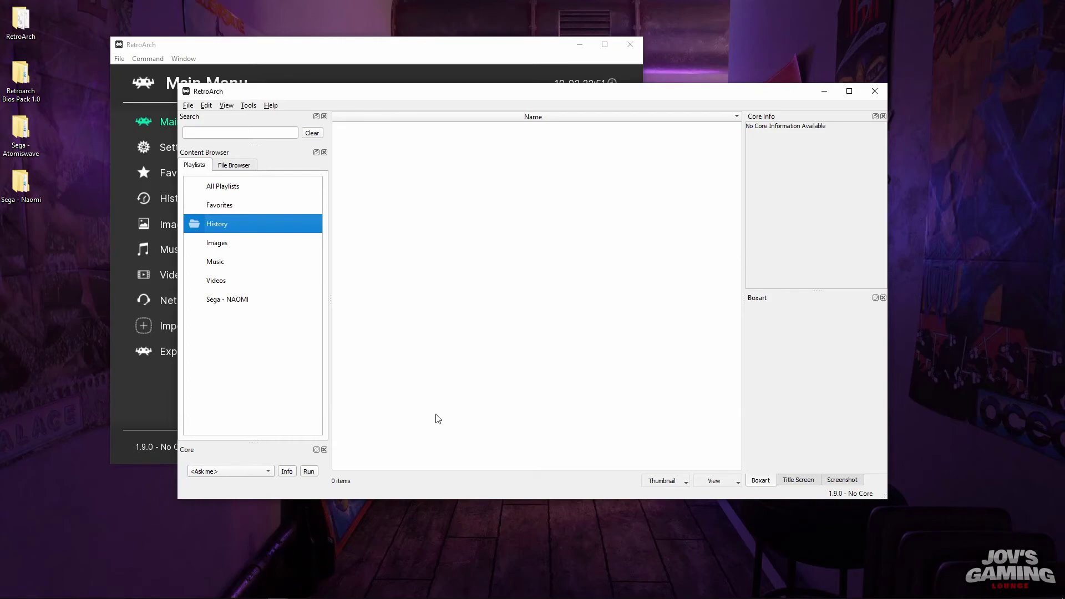
pyautogui.click(248, 299)
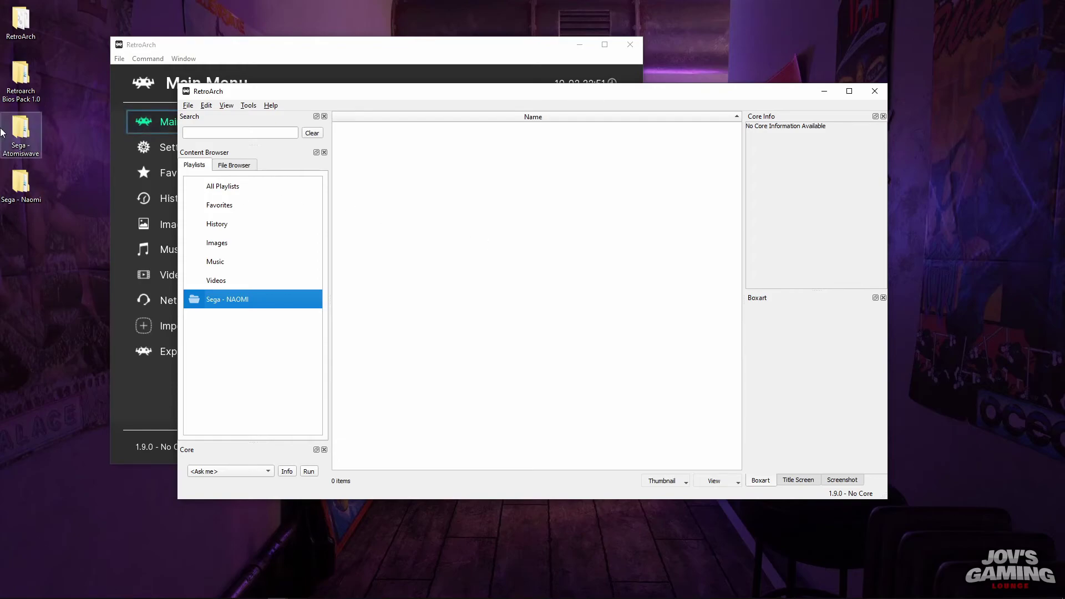
pyautogui.doubleClick(42, 141)
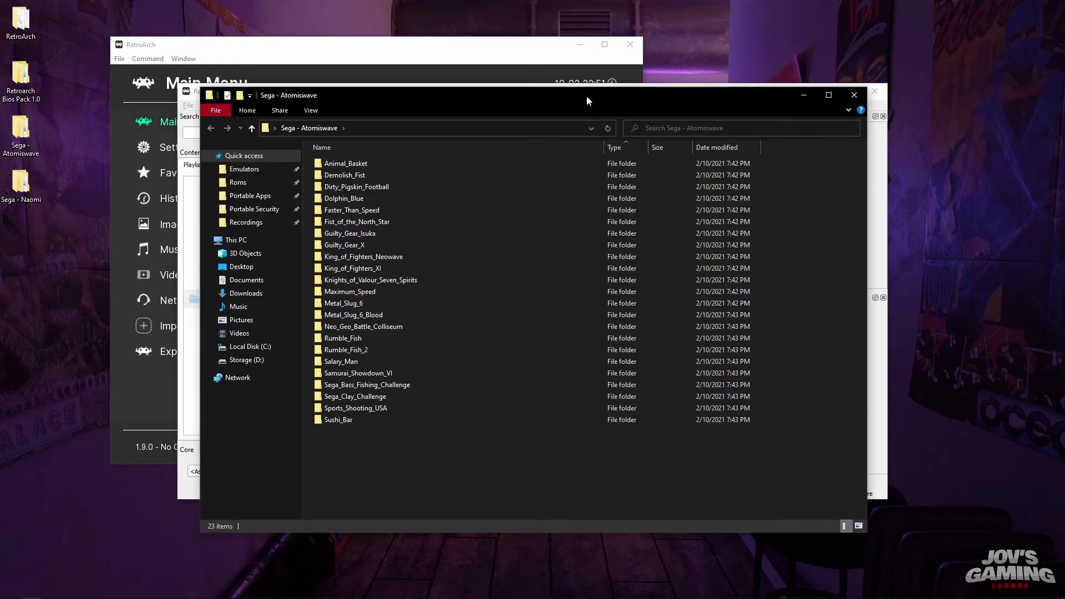
# Reposition the Atomiswave Explorer window beside RetroArch and search it for .LST files
pyautogui.moveTo(589, 101); pyautogui.dragTo(770, 57)
pyautogui.moveTo(378, 44); pyautogui.dragTo(469, 58)
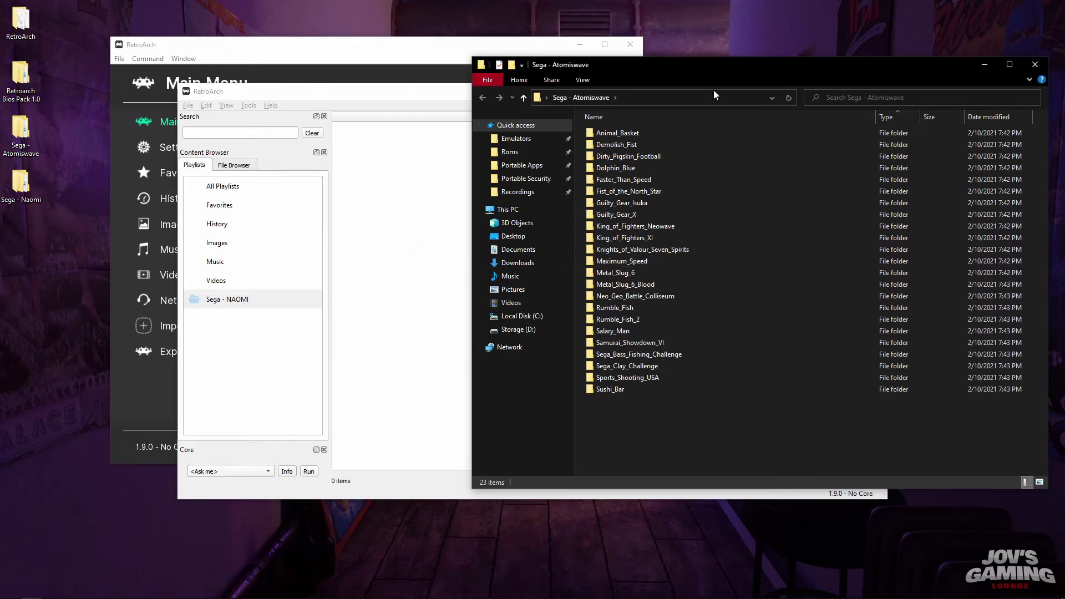
pyautogui.click(918, 93)
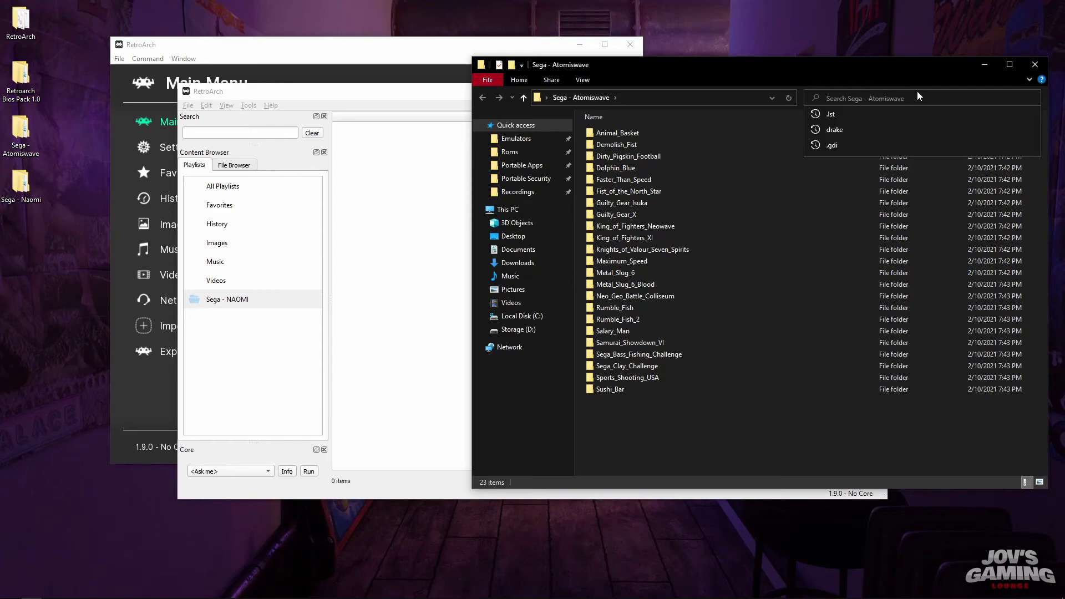
pyautogui.write('LST')
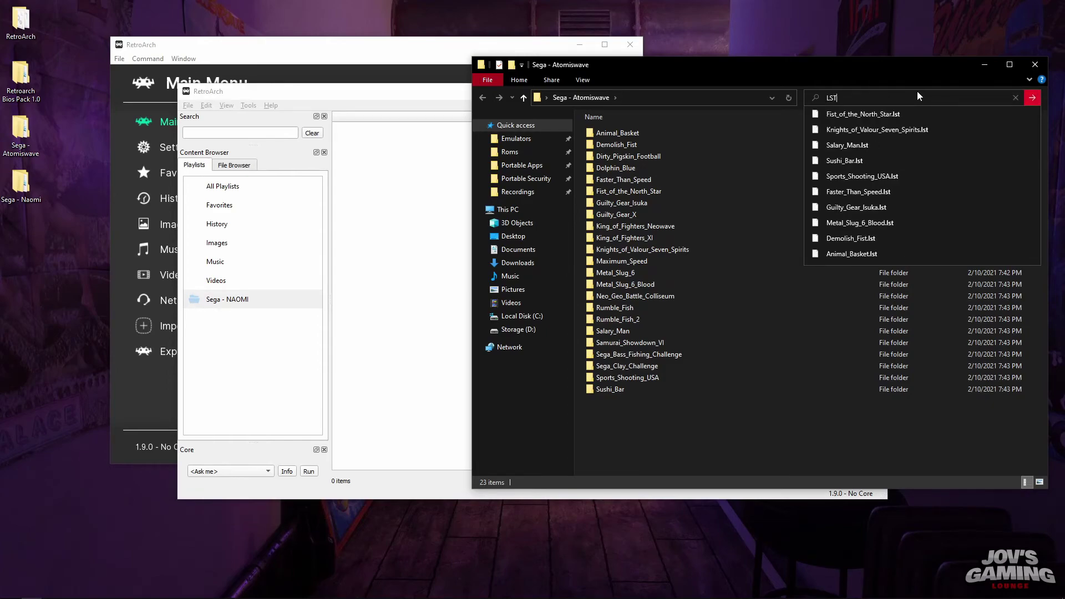
pyautogui.write('.')
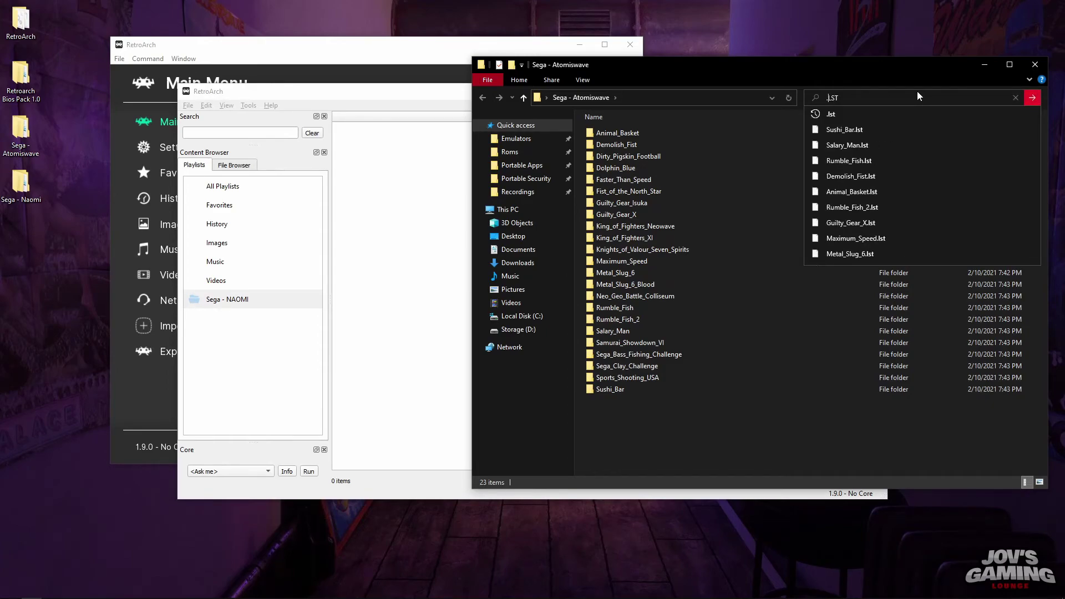
pyautogui.press('Return')
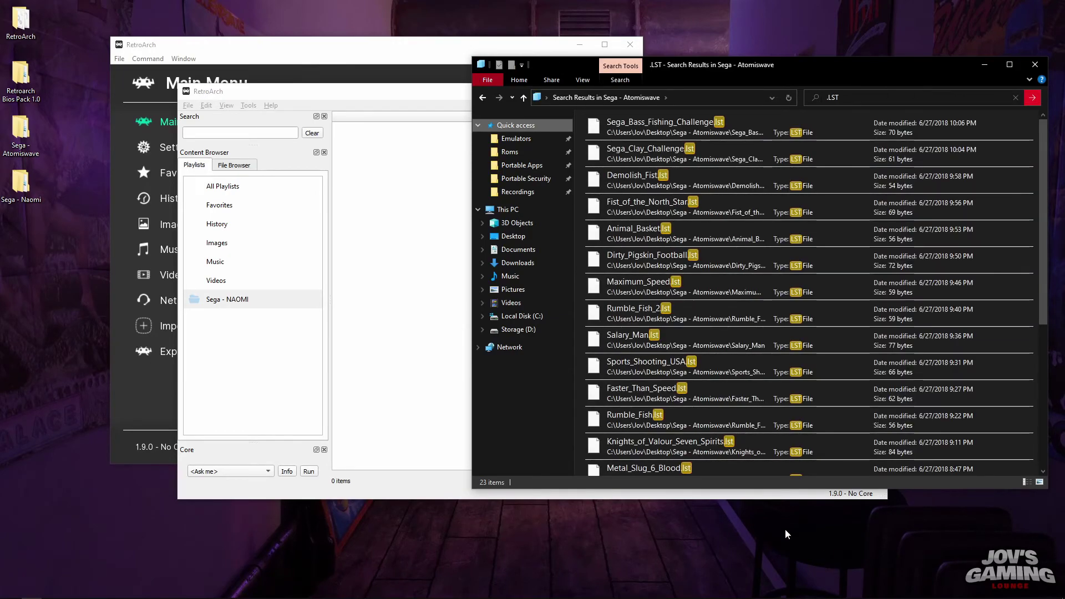
pyautogui.scroll(-5, 732, 167)
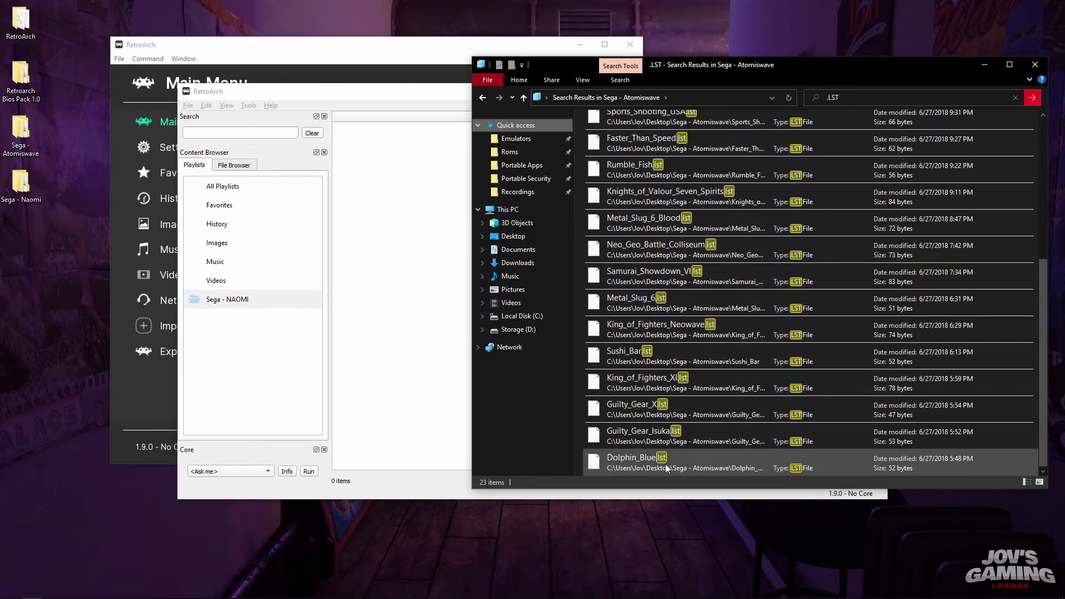
pyautogui.scroll(5, 667, 469)
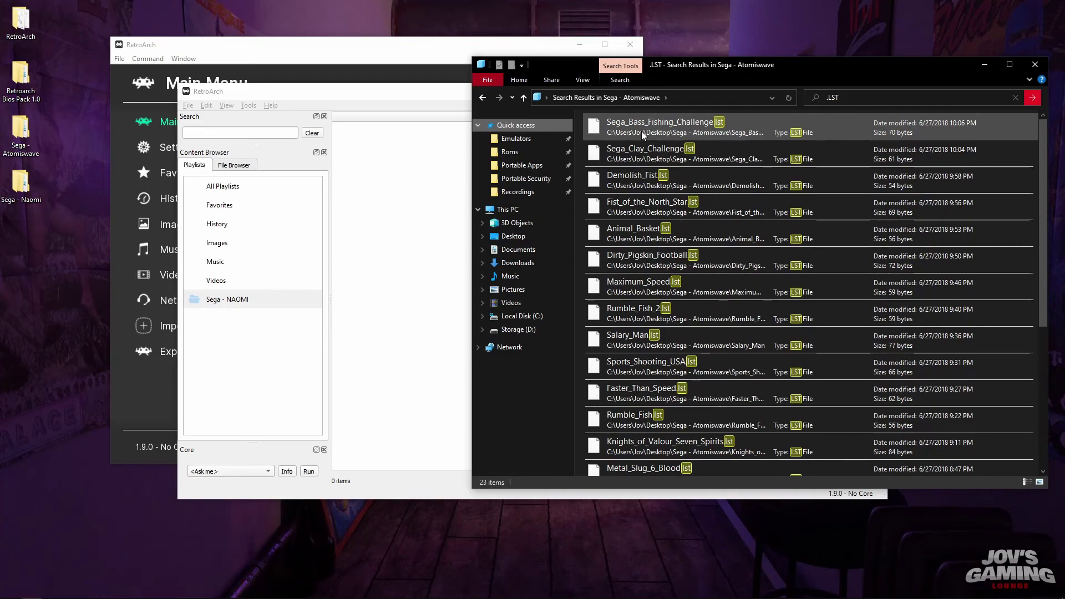
# Drop all 23 .lst results into the Sega - NAOMI playlist and bring up the Core list
pyautogui.hotkey('ctrl', 'a')
pyautogui.moveTo(655, 128); pyautogui.dragTo(409, 241)
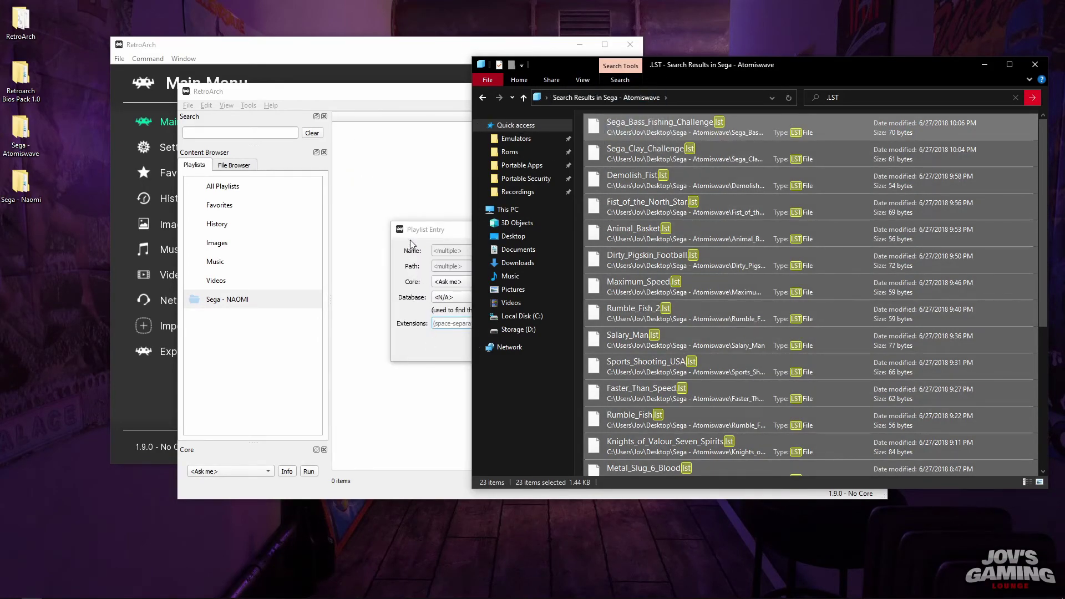
pyautogui.click(421, 232)
pyautogui.click(450, 282)
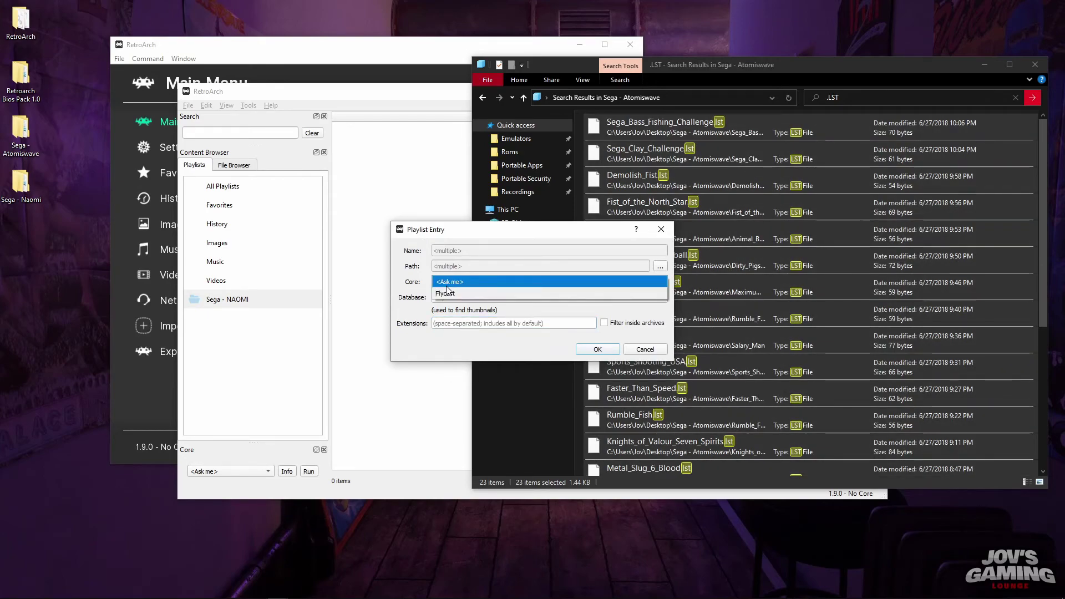
# Assign Flycast core and Sega - NAOMI database, confirm, then widen the window and Core Info panel
pyautogui.click(443, 294)
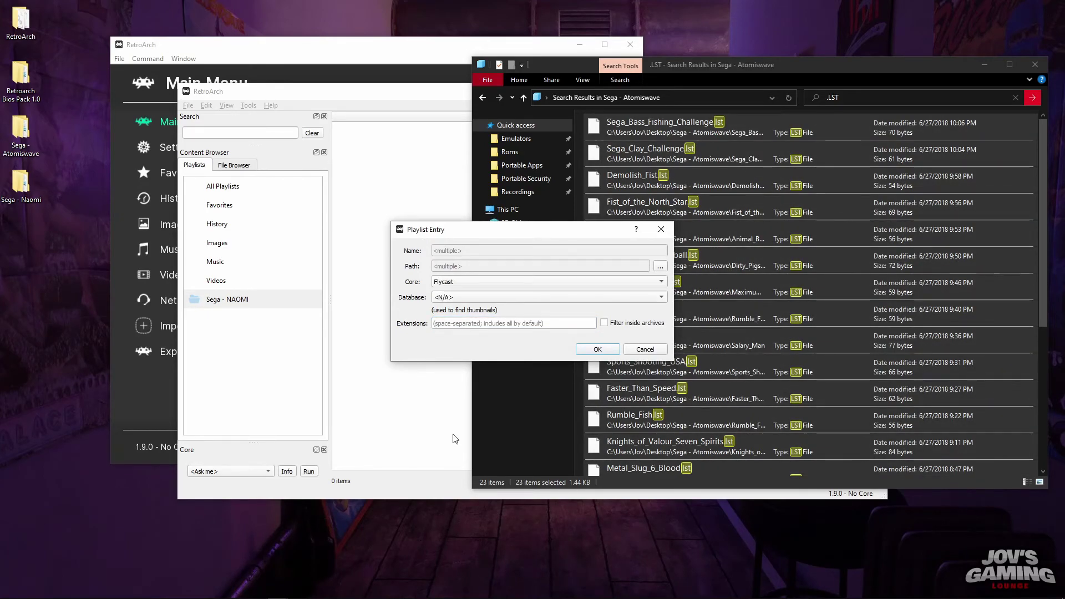
pyautogui.click(461, 300)
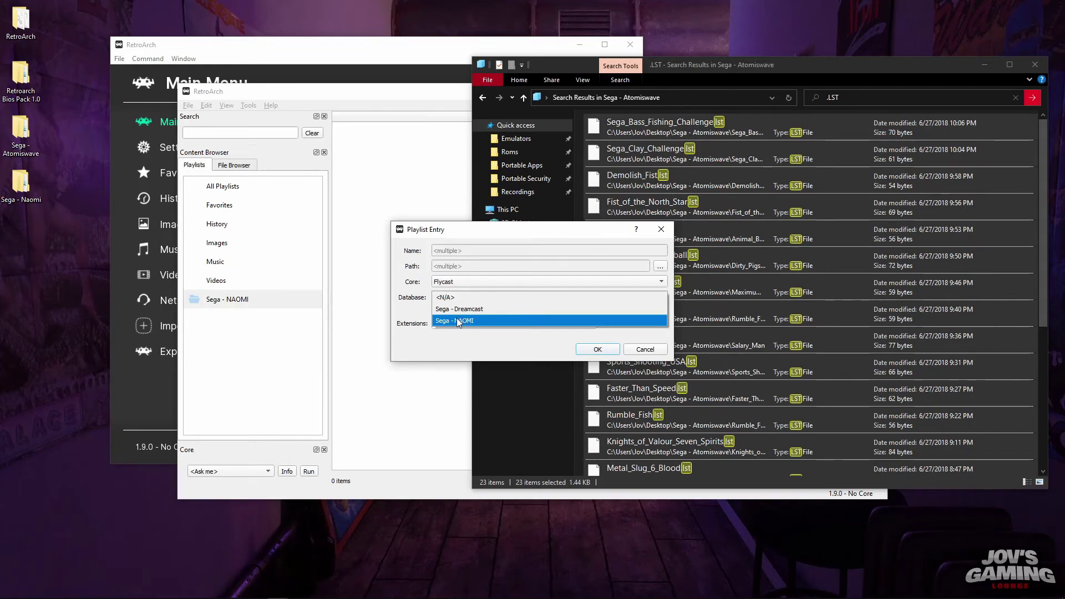
pyautogui.click(459, 322)
pyautogui.click(598, 349)
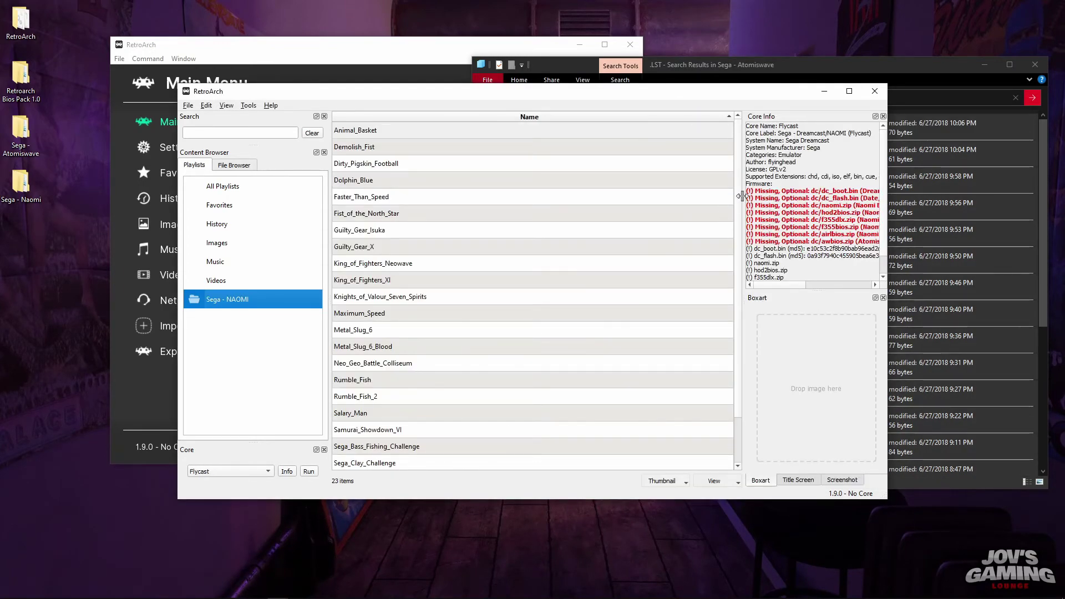
pyautogui.moveTo(886, 192); pyautogui.dragTo(945, 192)
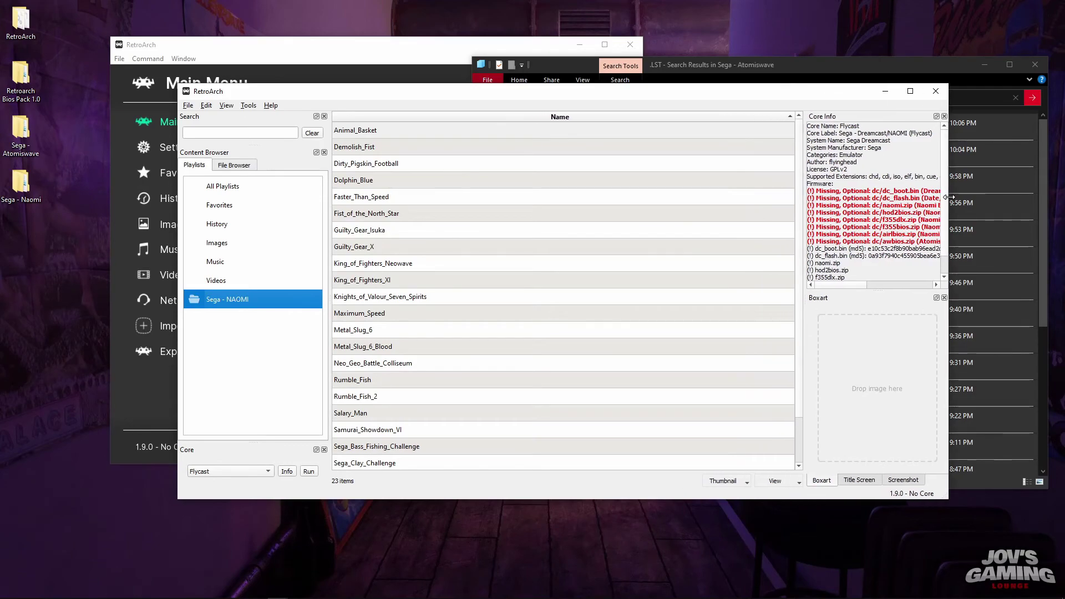
pyautogui.moveTo(808, 209); pyautogui.dragTo(646, 209)
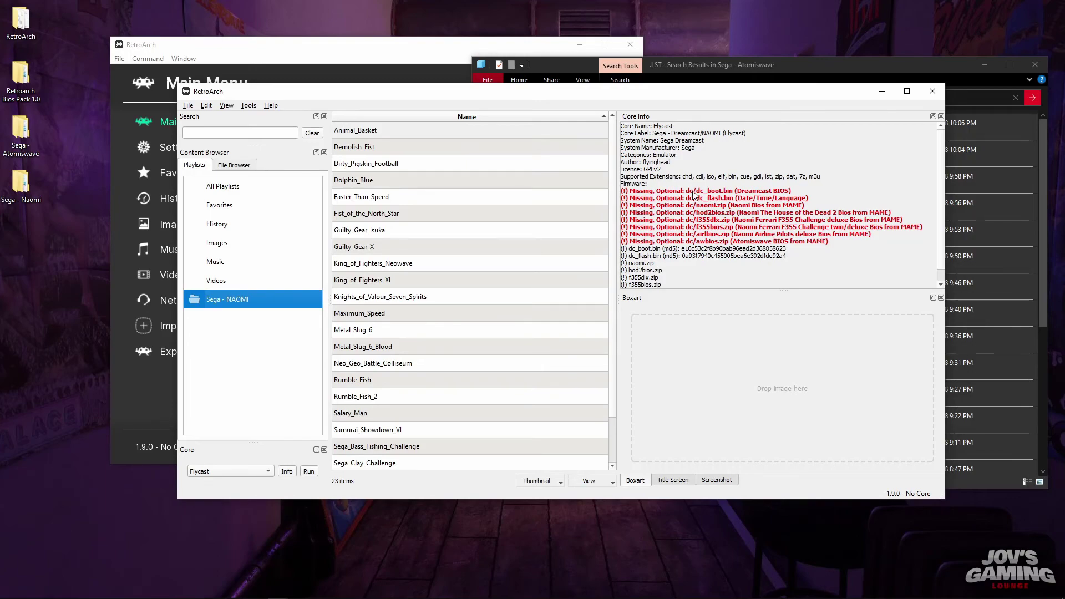
# Create a new dc folder inside RetroArch's system folder and open it
pyautogui.doubleClick(25, 24)
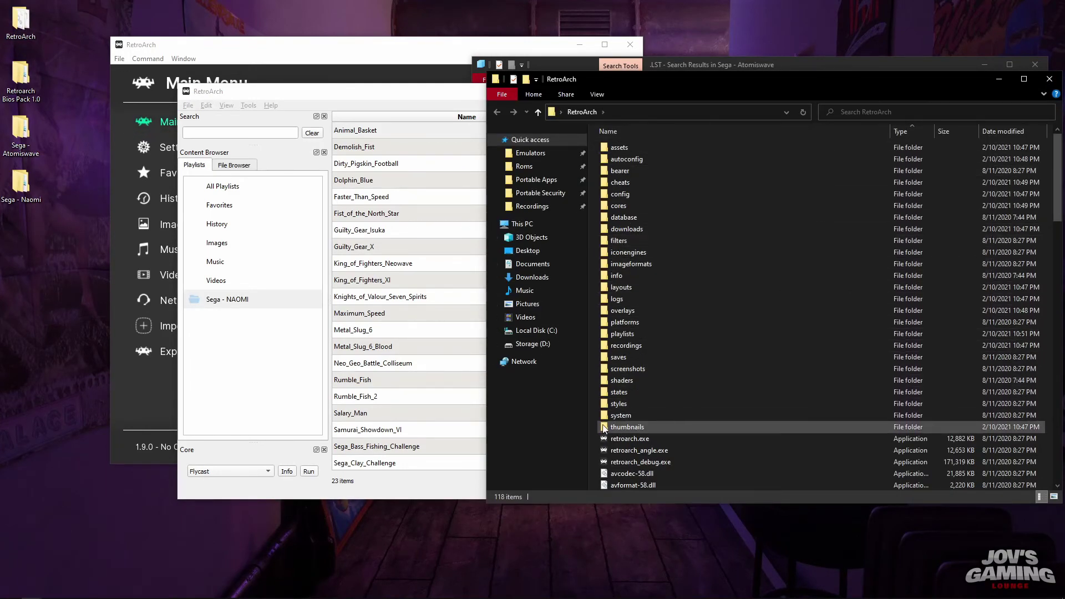
pyautogui.doubleClick(635, 415)
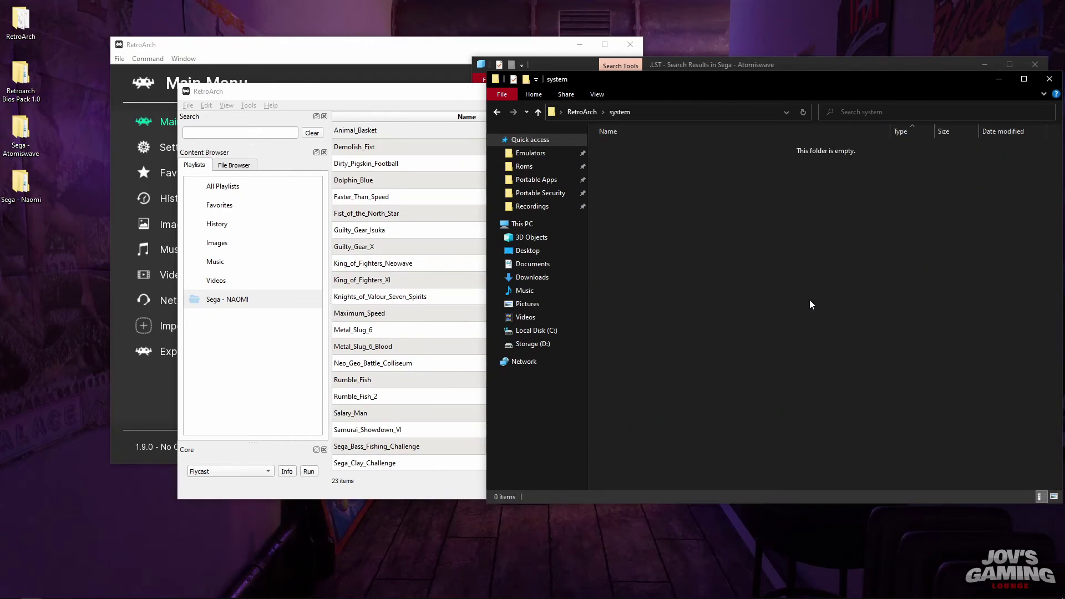
pyautogui.rightClick(690, 215)
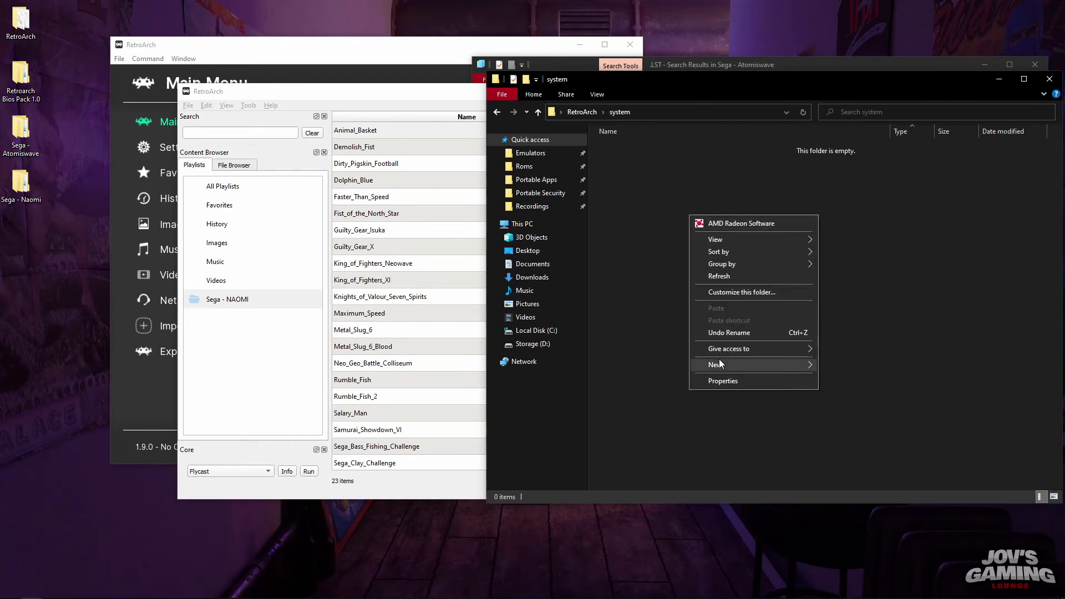
pyautogui.moveTo(719, 361)
pyautogui.click(840, 365)
pyautogui.write('d')
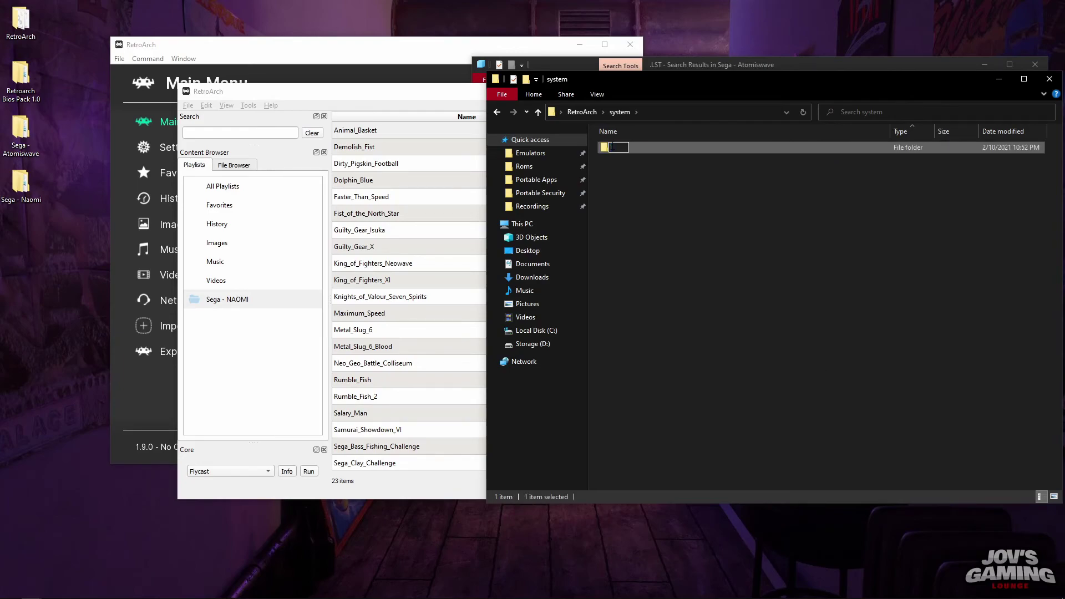
pyautogui.write('c')
pyautogui.click(731, 229)
pyautogui.doubleClick(637, 149)
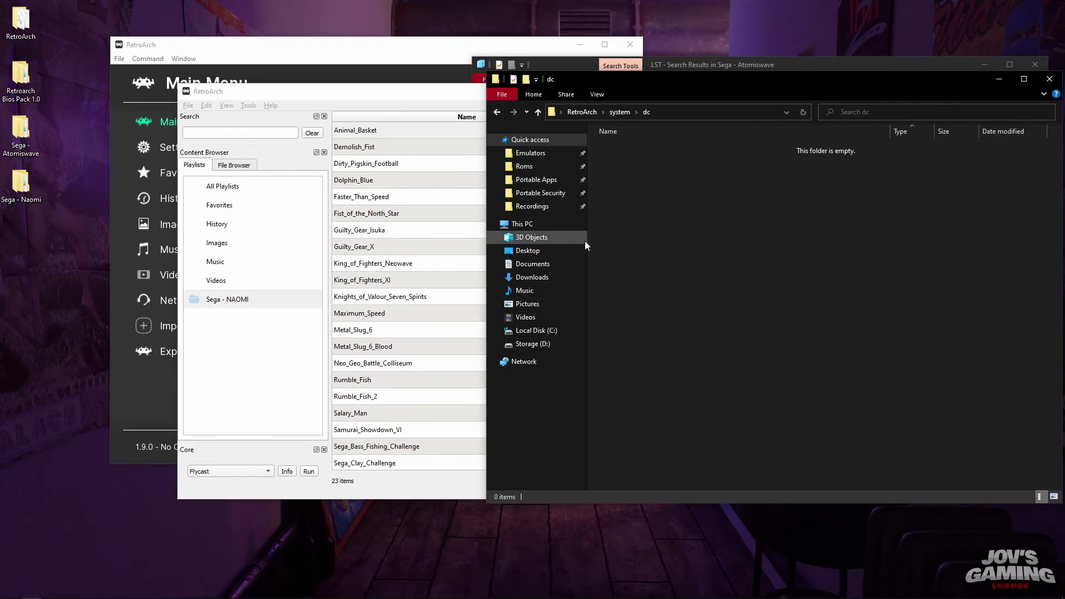
# Open Retroarch Bios Pack 1.0\system\dc and select all its BIOS files
pyautogui.doubleClick(20, 78)
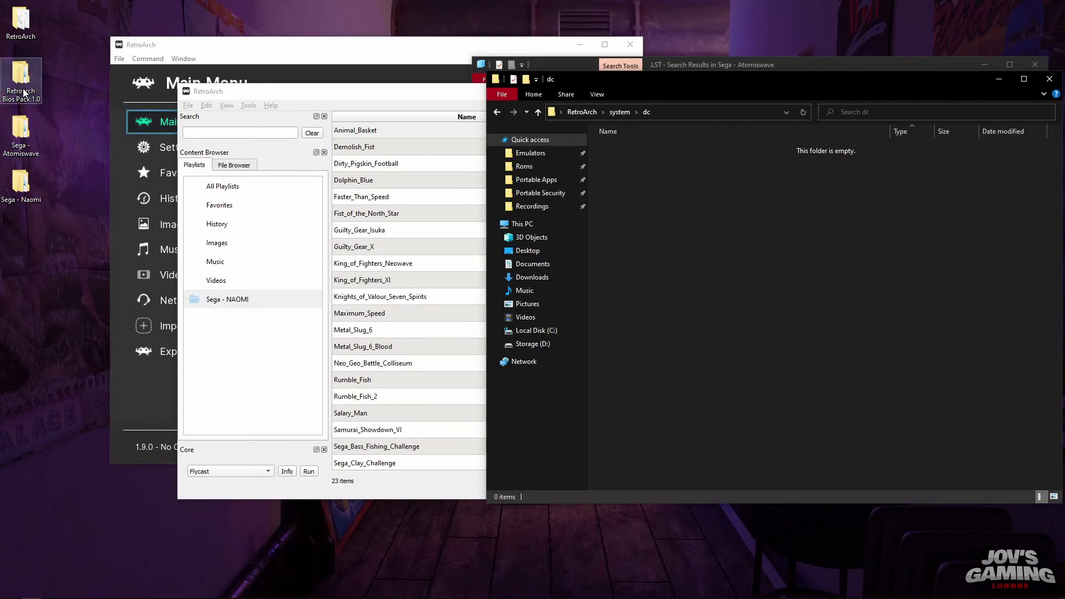
pyautogui.moveTo(773, 100); pyautogui.dragTo(352, 156)
pyautogui.click(254, 222)
pyautogui.doubleClick(253, 222)
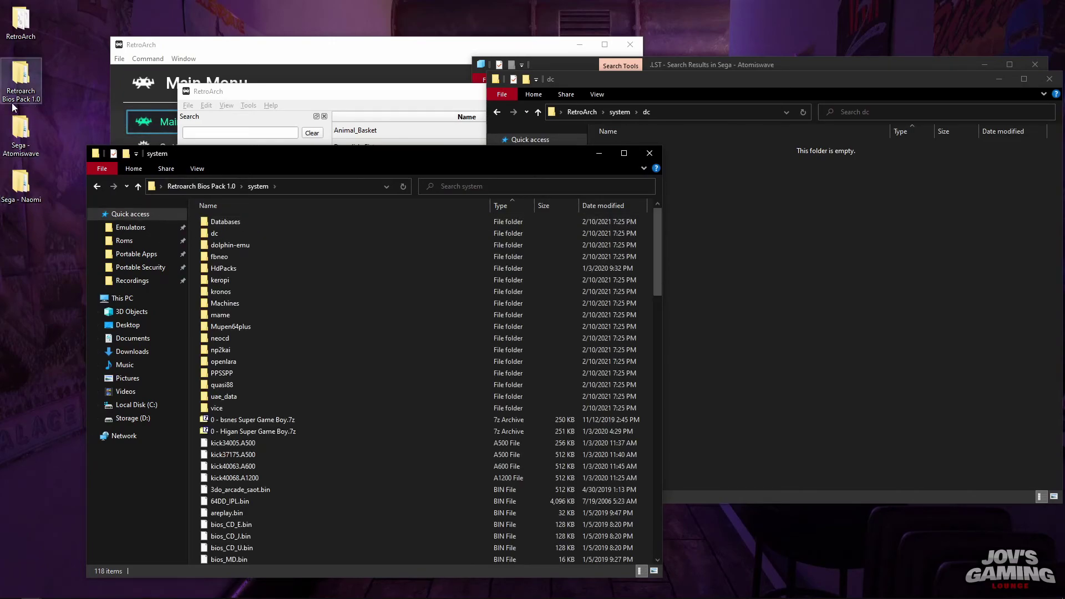
pyautogui.doubleClick(238, 233)
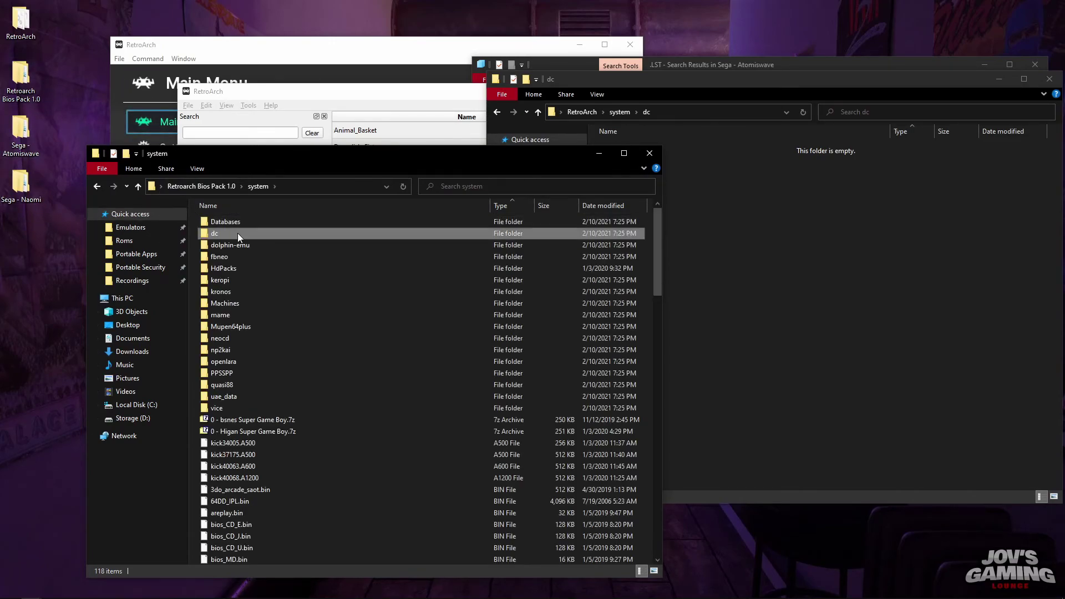
pyautogui.moveTo(431, 471); pyautogui.dragTo(214, 205)
# Paste the 17 BIOS files into the new dc folder and close both dc windows
pyautogui.click(887, 253)
pyautogui.hotkey('ctrl', 'v')
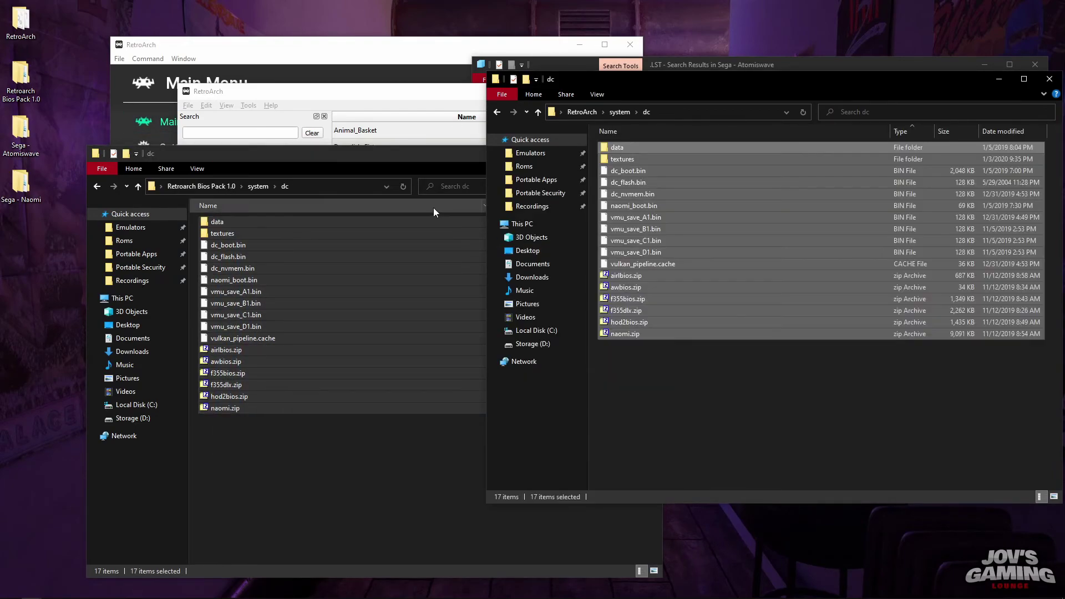
pyautogui.click(444, 158)
pyautogui.click(650, 153)
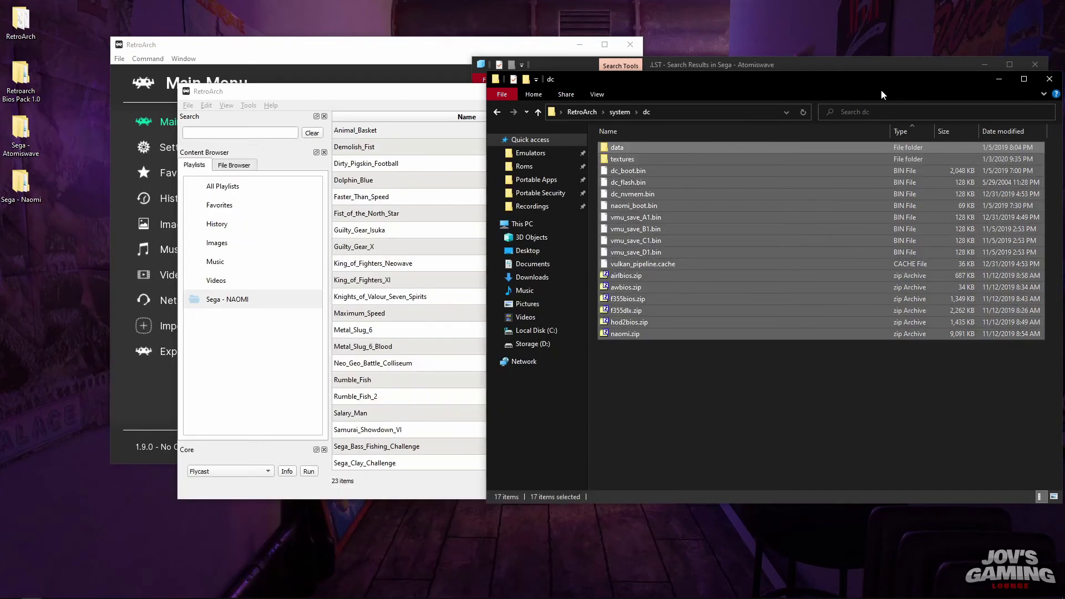
pyautogui.click(1049, 79)
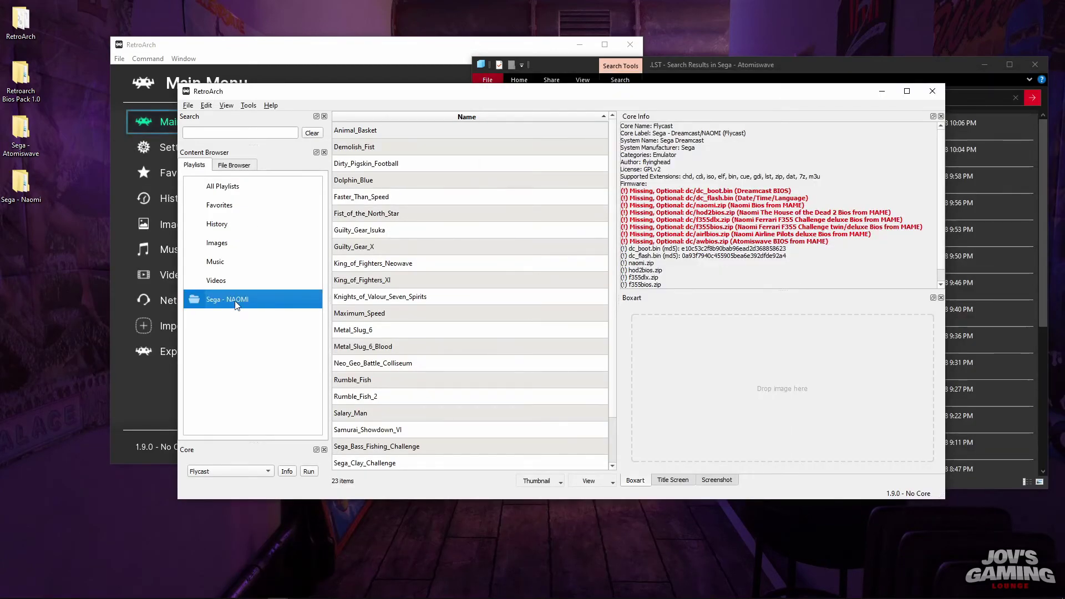
# Reselect Sega - NAOMI so Flycast's firmware shows Present, then open the Sega - Naomi folder
pyautogui.click(247, 281)
pyautogui.click(244, 300)
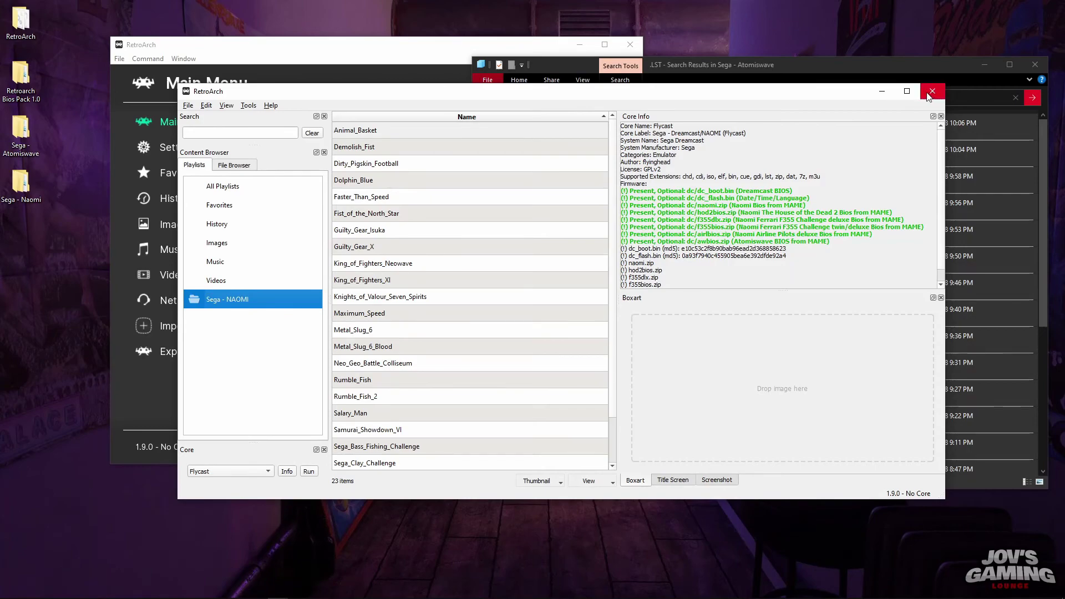
pyautogui.click(22, 186)
pyautogui.doubleClick(34, 190)
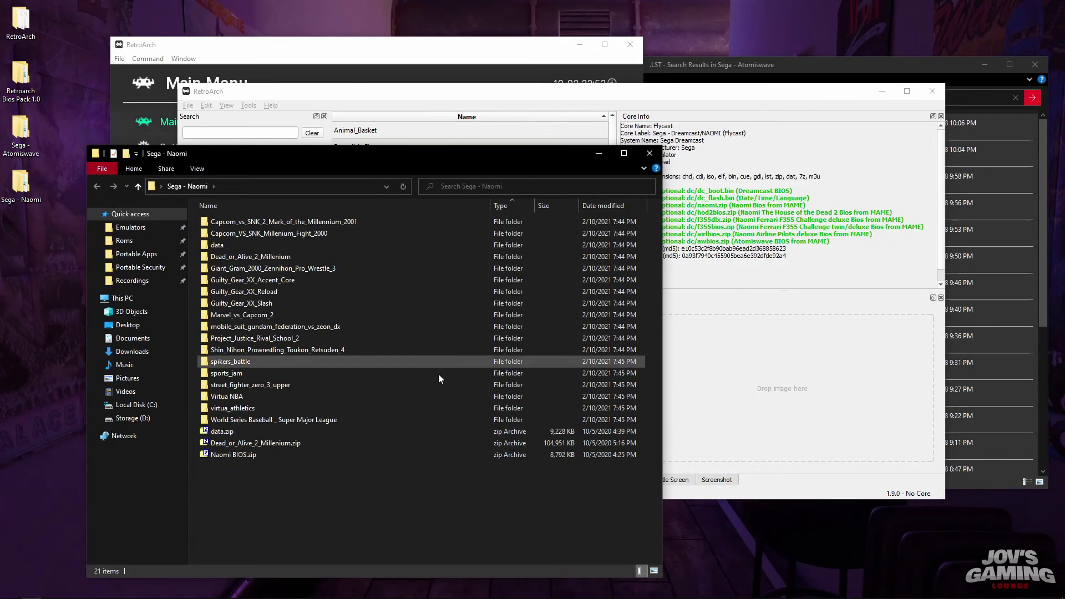
# Search the folder for .lst and drag all 11 results onto RetroArch's playlist
pyautogui.click(538, 179)
pyautogui.write('.lst')
pyautogui.press('Return')
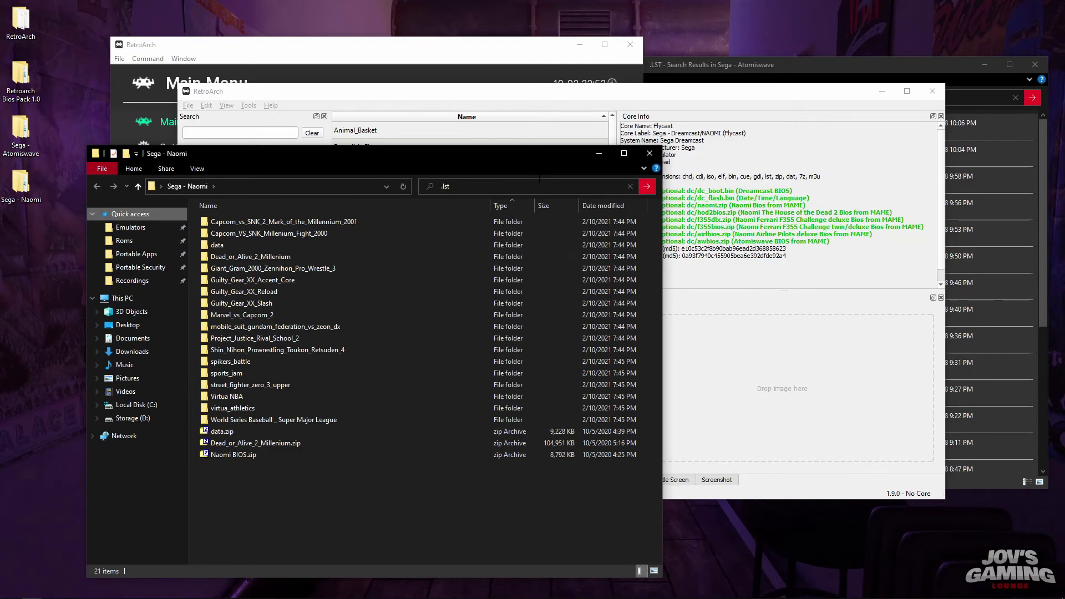
pyautogui.moveTo(257, 537); pyautogui.dragTo(363, 209)
pyautogui.click(434, 102)
pyautogui.moveTo(434, 101); pyautogui.dragTo(584, 55)
pyautogui.moveTo(267, 335); pyautogui.dragTo(674, 348)
# Assign the Flycast core and Sega - NAOMI database to the 11 new entries and confirm
pyautogui.click(435, 282)
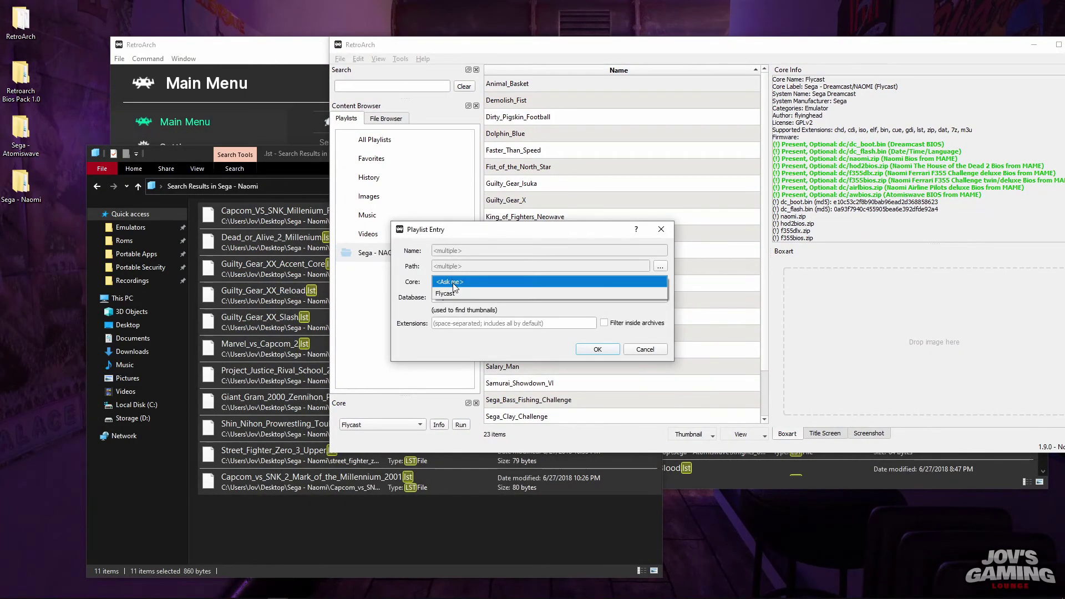
pyautogui.click(446, 294)
pyautogui.click(446, 298)
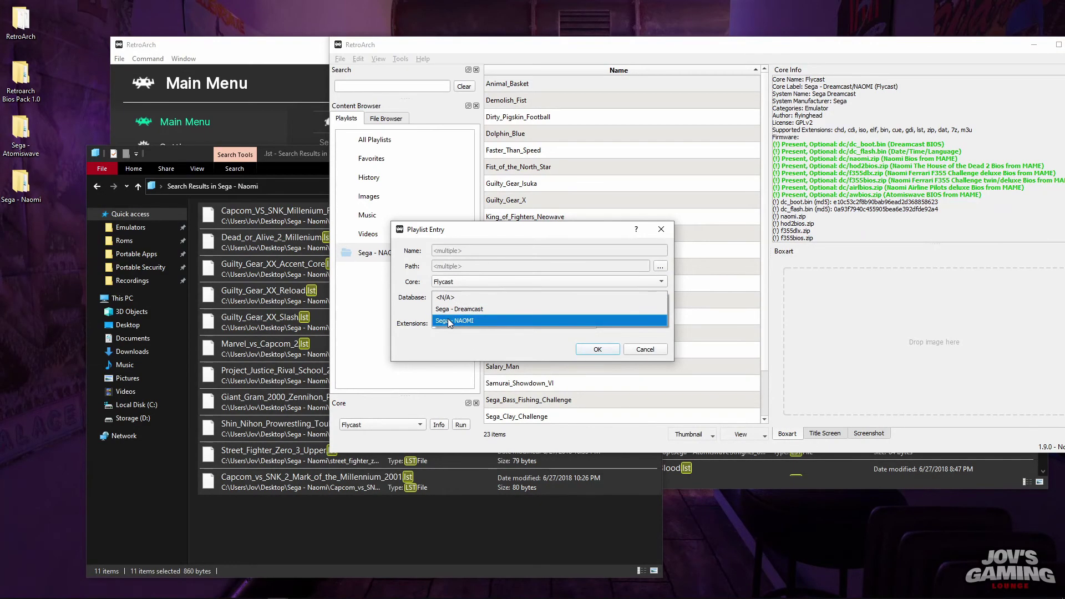
pyautogui.click(449, 321)
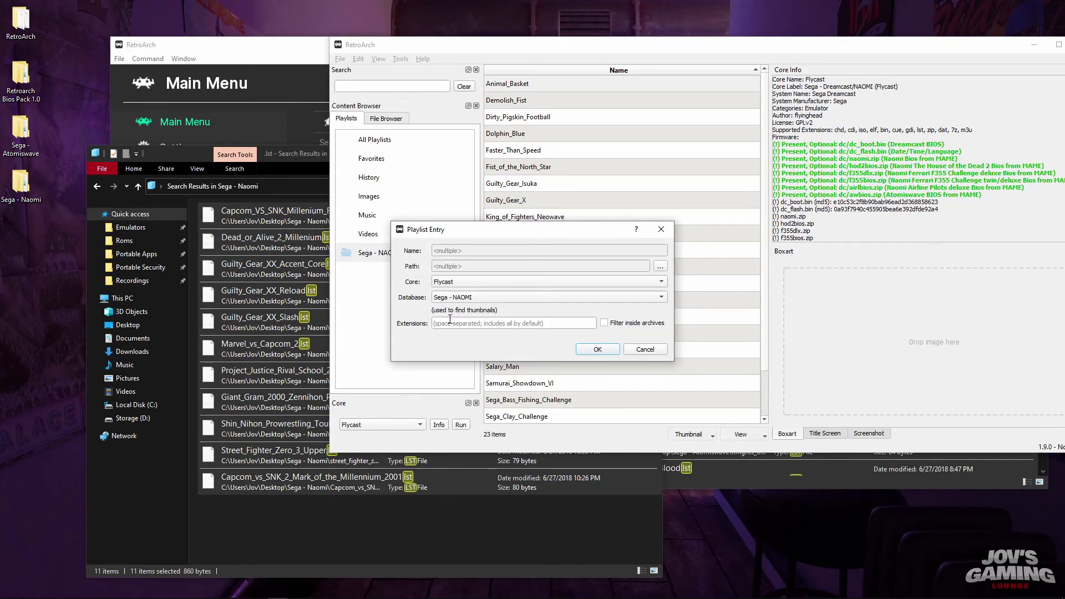
pyautogui.click(589, 351)
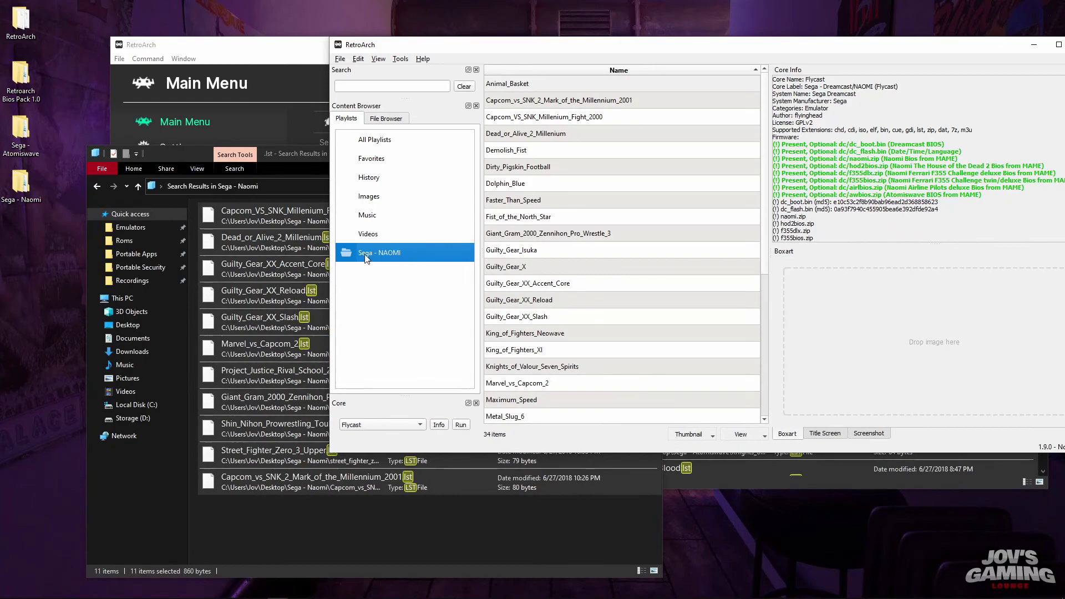
# Create a new playlist named 'Sega - Dreamcast' from the playlist panel
pyautogui.rightClick(379, 292)
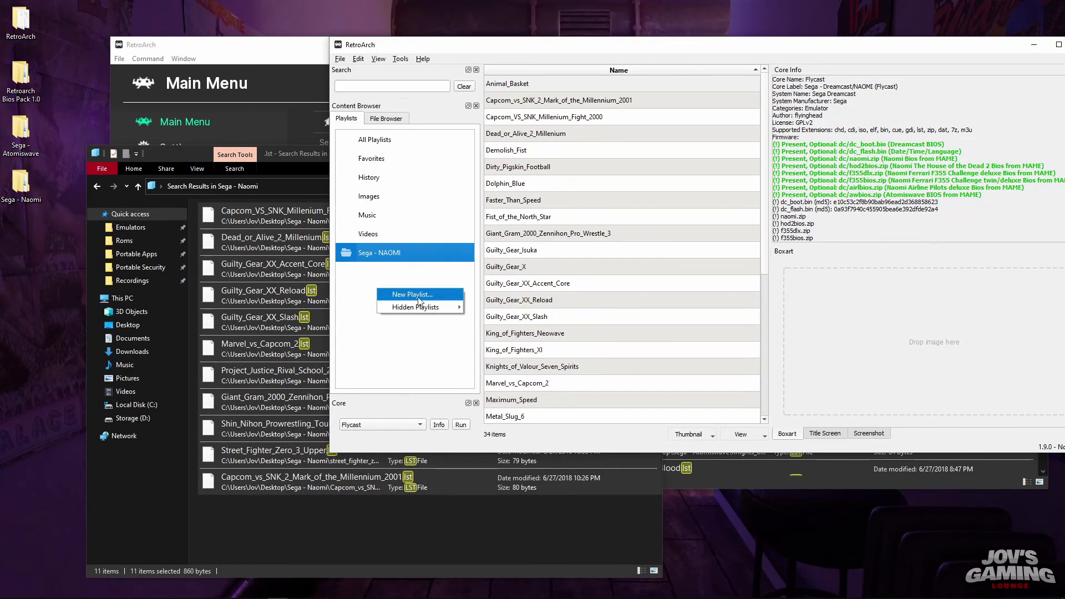
pyautogui.click(413, 295)
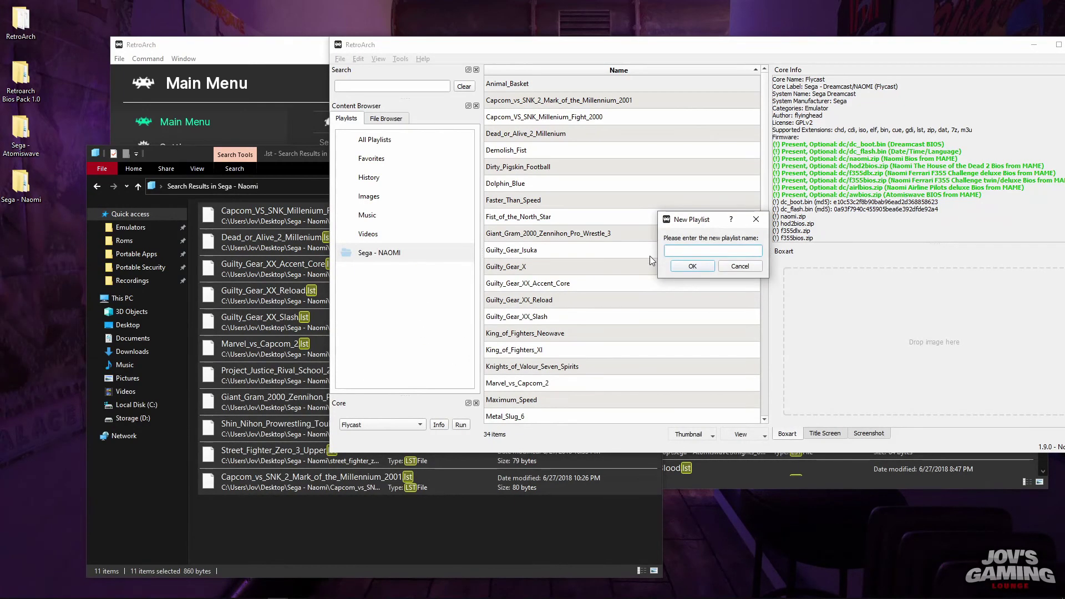
pyautogui.write("Sega - D're")
pyautogui.press('BackSpace')
pyautogui.press('BackSpace')
pyautogui.press('BackSpace')
pyautogui.write('reamcast')
pyautogui.press('Return')
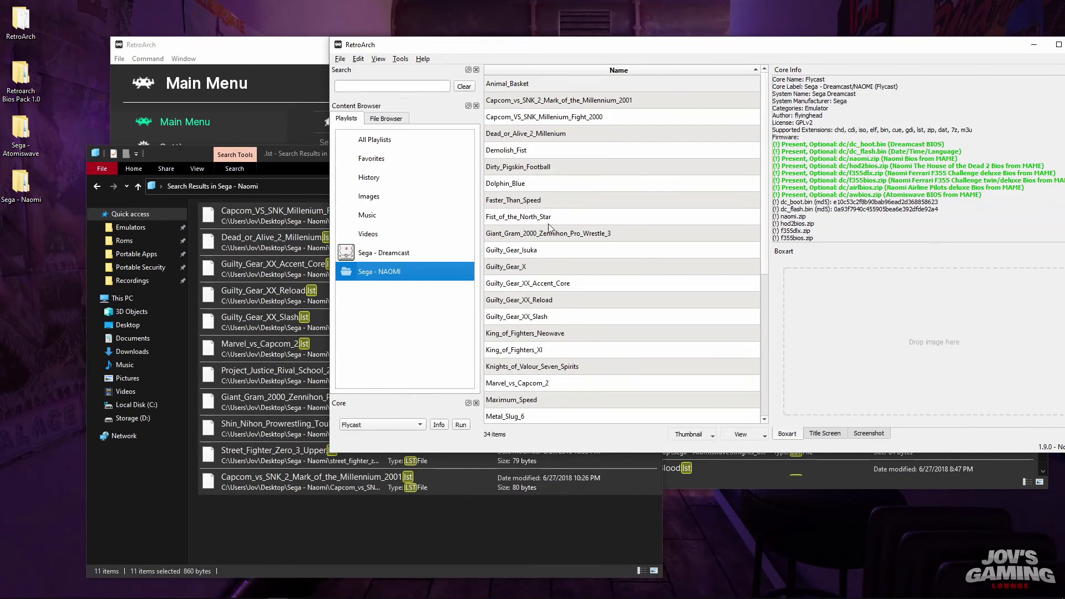
# Check the empty Dreamcast playlist and the NAOMI list, then close the desktop menu window
pyautogui.click(355, 256)
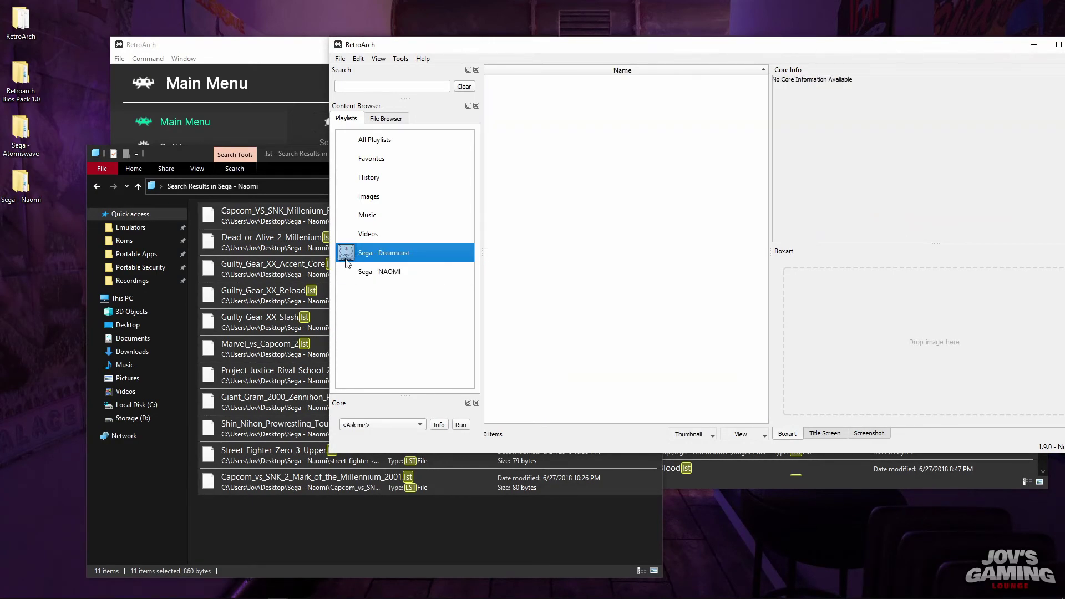
pyautogui.click(352, 273)
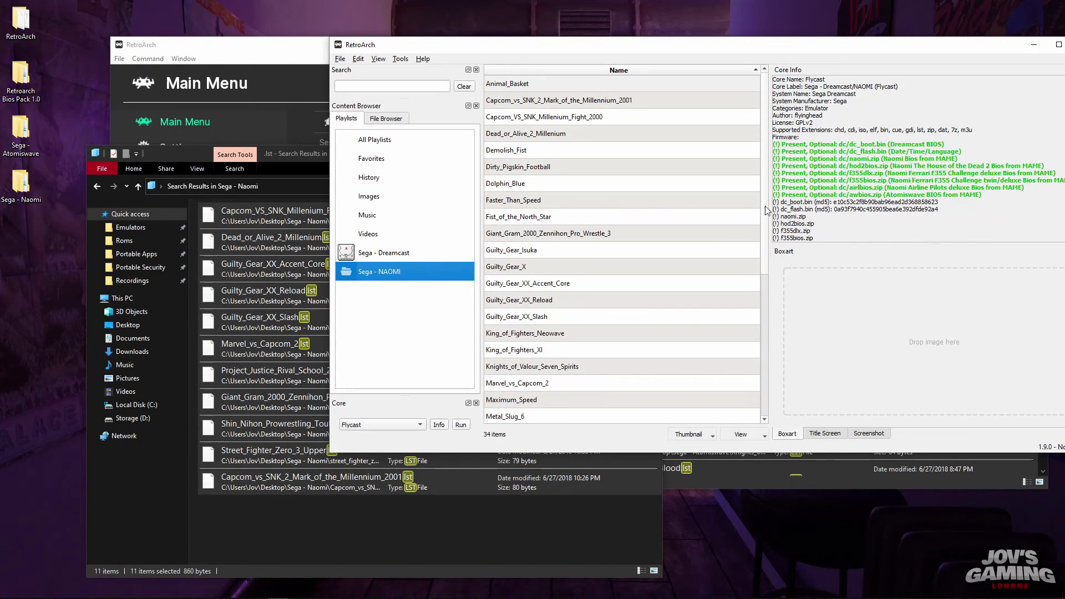
pyautogui.moveTo(851, 51); pyautogui.dragTo(765, 34)
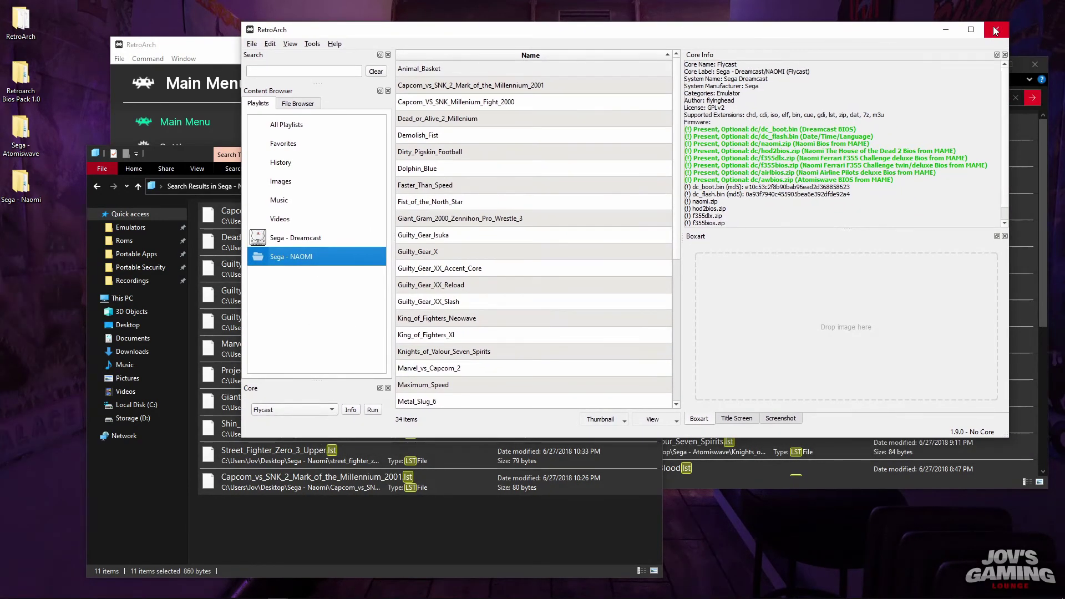
pyautogui.click(955, 27)
# Close the Sega - Naomi and Atomiswave Explorer windows, then maximize and restart RetroArch full screen
pyautogui.hotkey('alt', 'F4')
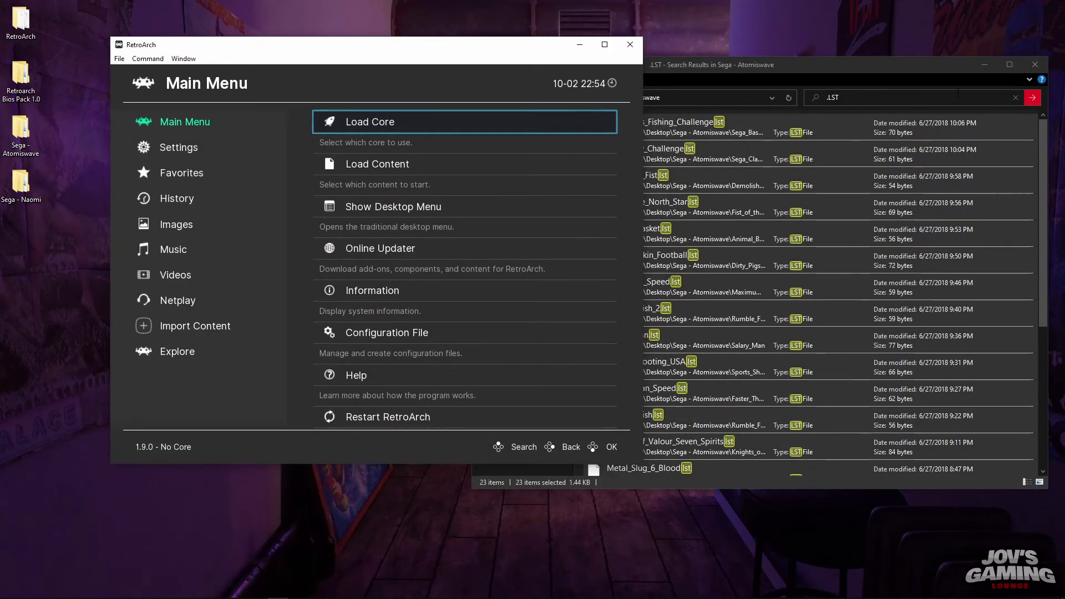
pyautogui.click(1035, 65)
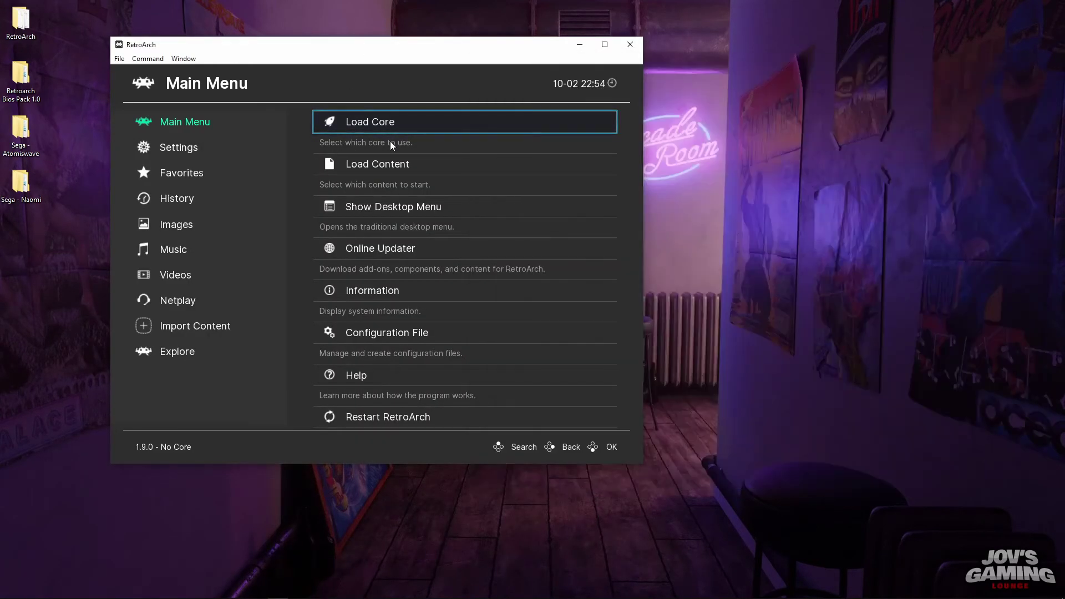
pyautogui.click(605, 45)
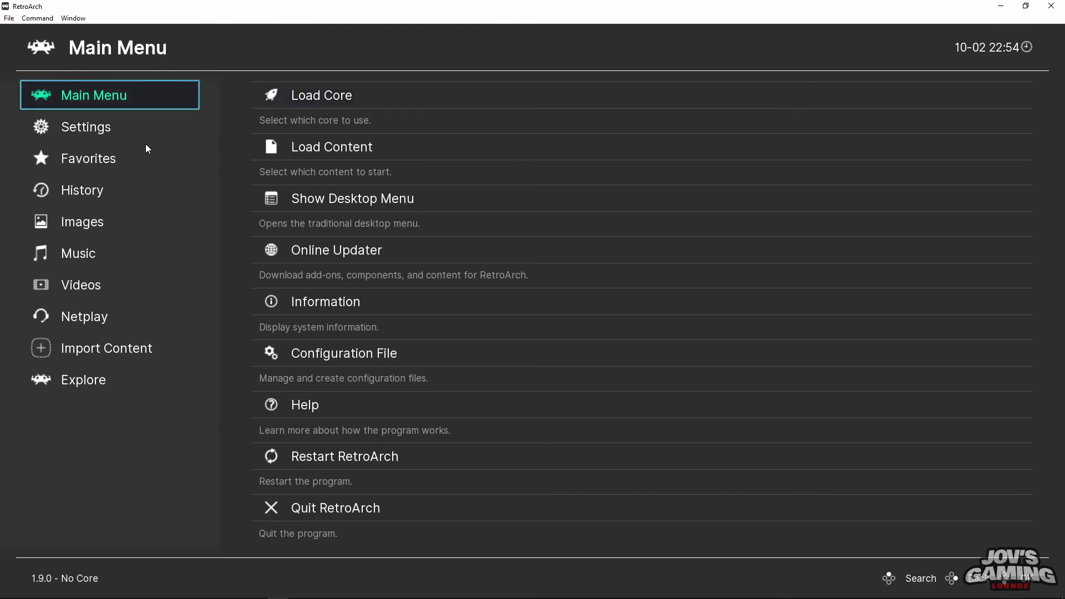
pyautogui.click(350, 458)
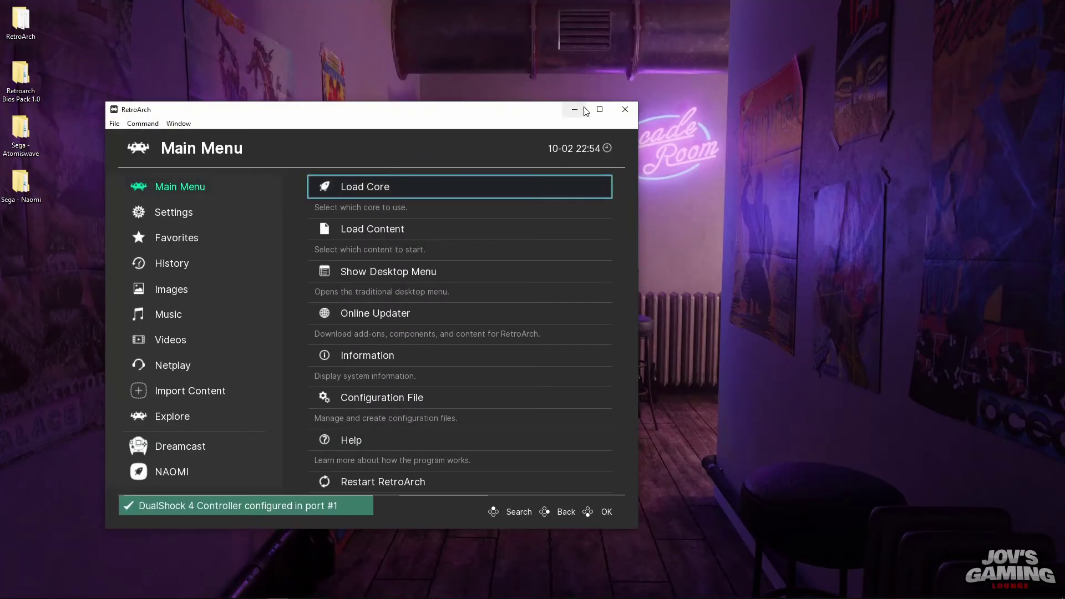
pyautogui.click(595, 109)
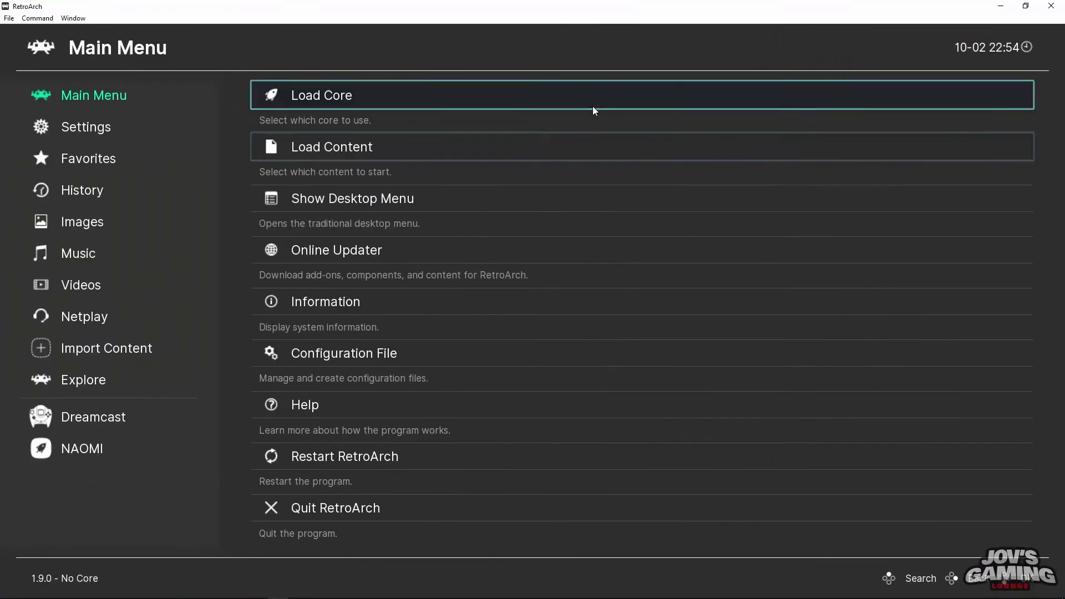
# Browse the sidebar to view the NAOMI game list and the empty Dreamcast playlist
pyautogui.press('Left')
pyautogui.press('Down')
pyautogui.press('Down')
pyautogui.press('Down')
pyautogui.press('Down')
pyautogui.press('Down')
pyautogui.press('Down')
pyautogui.press('Down')
pyautogui.press('Down')
pyautogui.press('Down')
pyautogui.press('Down')
pyautogui.press('Down')
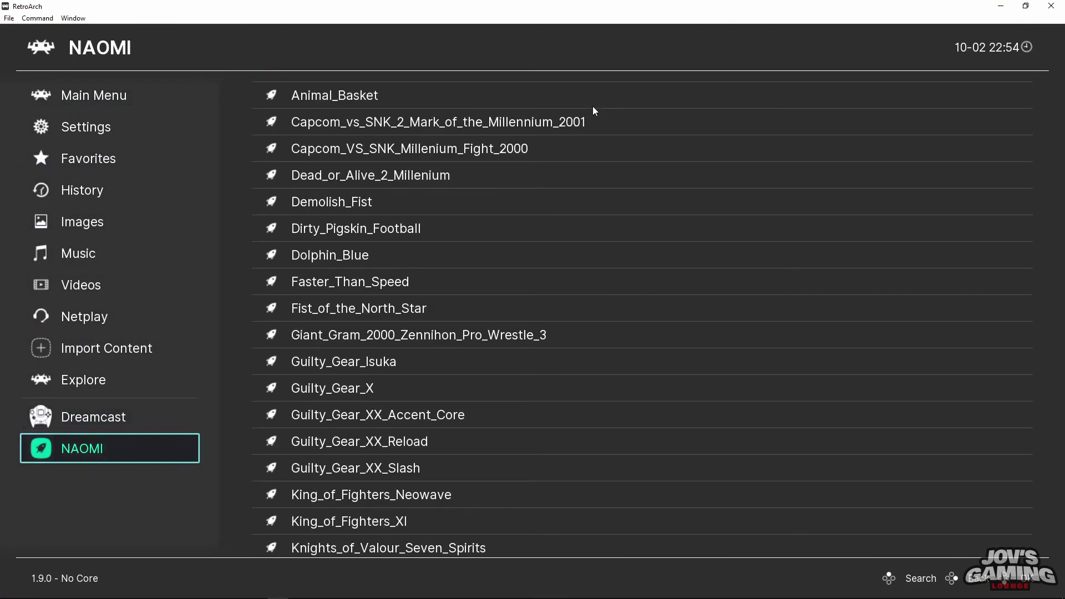
pyautogui.press('Up')
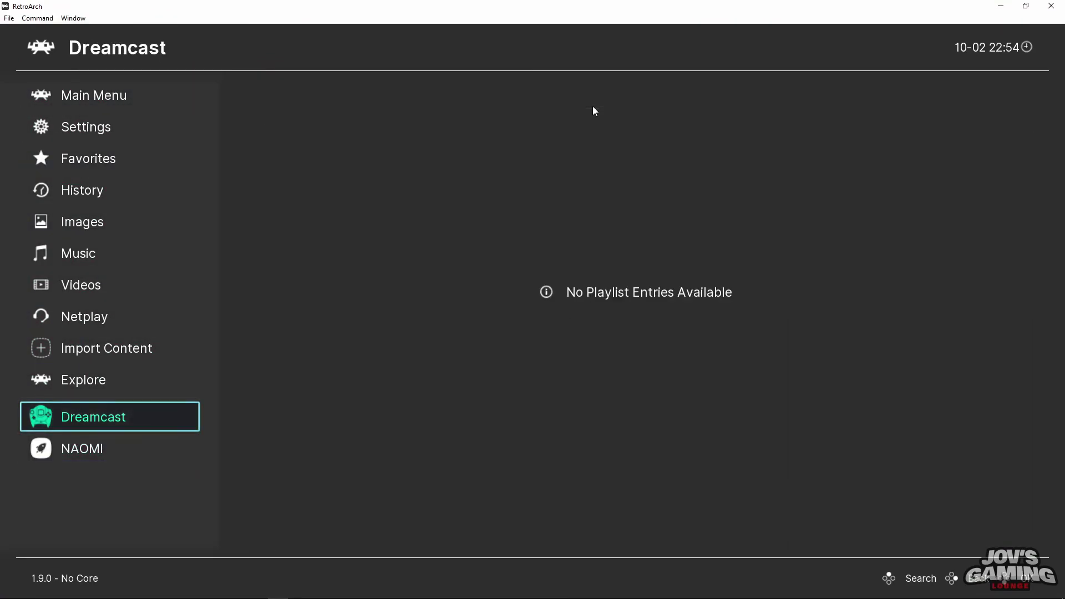
pyautogui.press('Down')
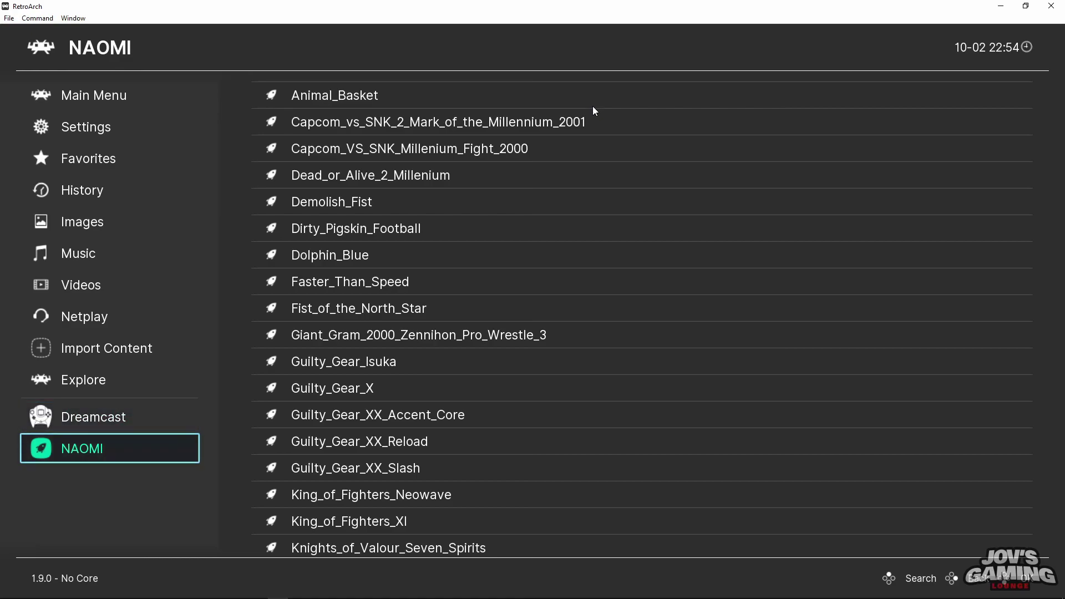